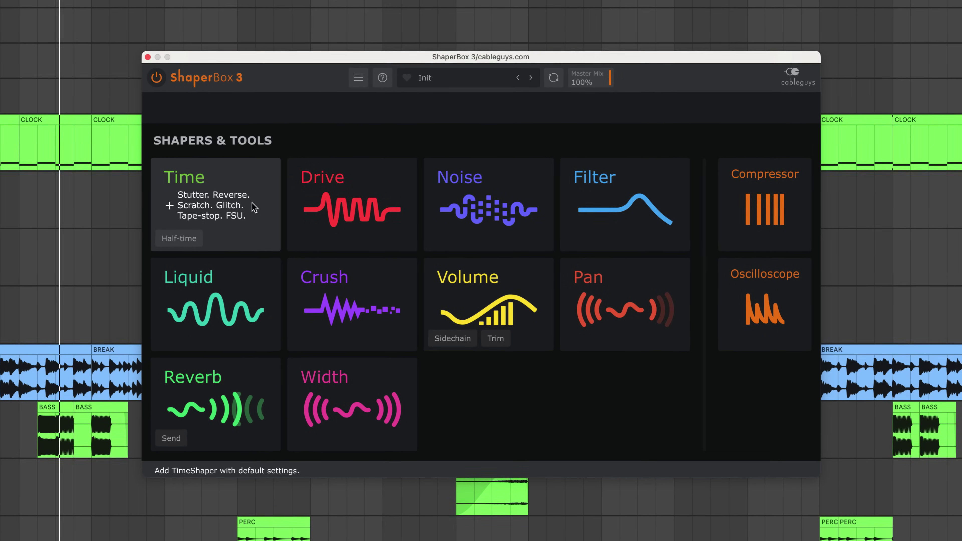
Step: Add a Time shaper to the empty ShaperBox 3 plugin from the Time tile
{"action": "left_click", "coordinate": [254, 207]}
Step: Audition the Stutter 1 wave presets, including the Syncopes 8 curve
{"action": "left_click", "coordinate": [189, 444]}
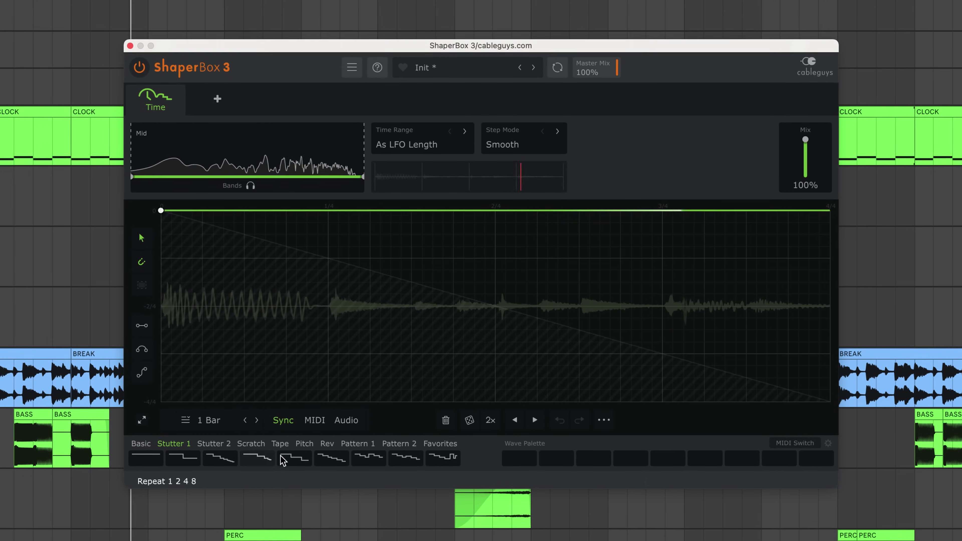
{"action": "left_click", "coordinate": [282, 460]}
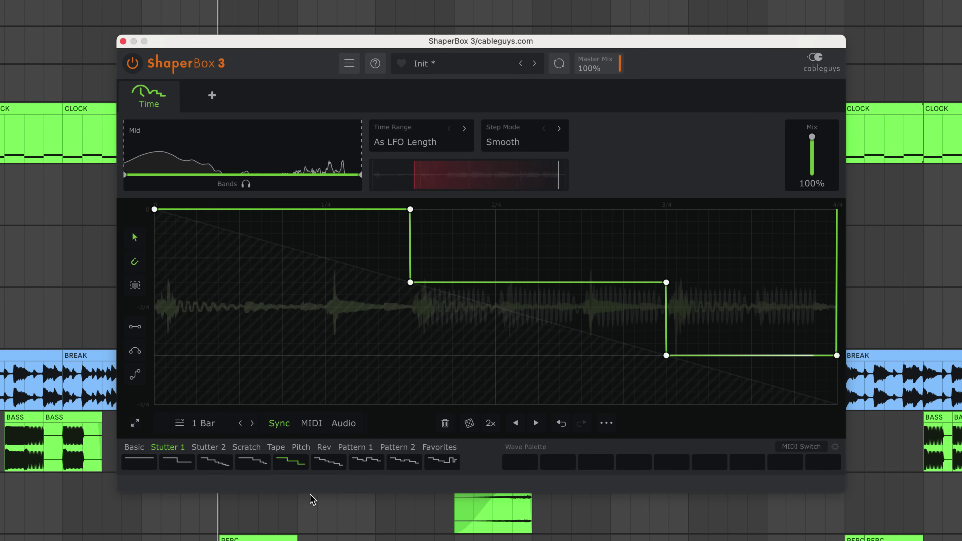
{"action": "left_click", "coordinate": [327, 466]}
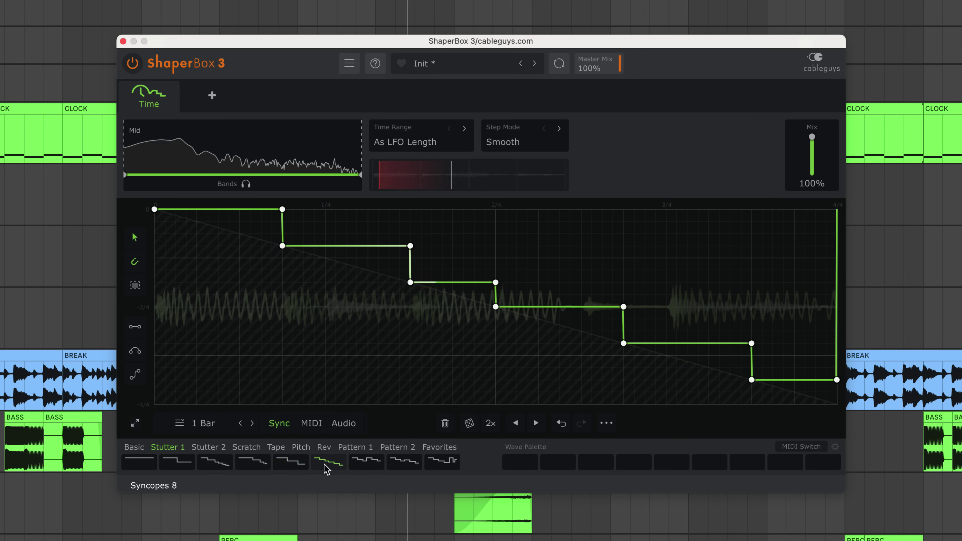
{"action": "left_click", "coordinate": [250, 465]}
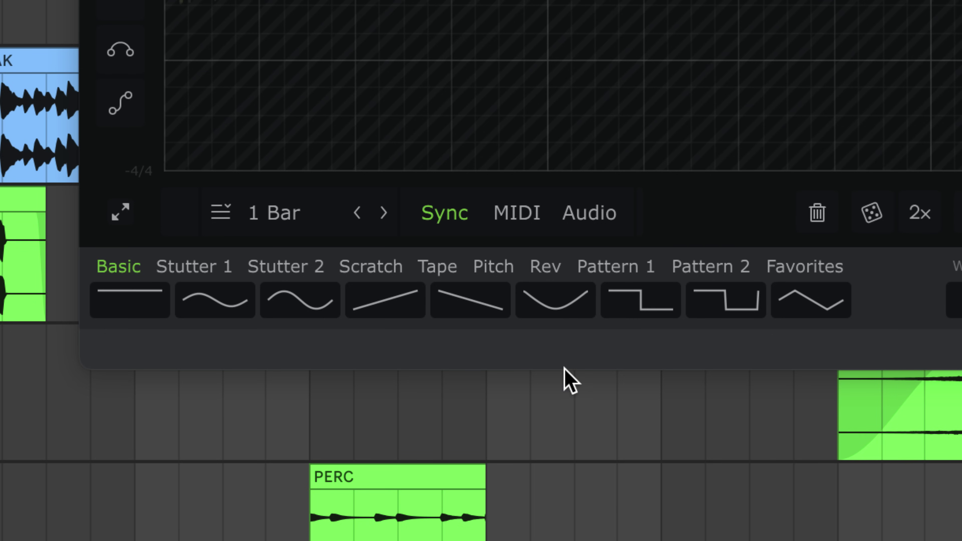
Step: Try the Halftime, Pattern 2, Reverse end 2 and scratch curves, settling on Tape-stop 1
{"action": "left_click", "coordinate": [478, 267]}
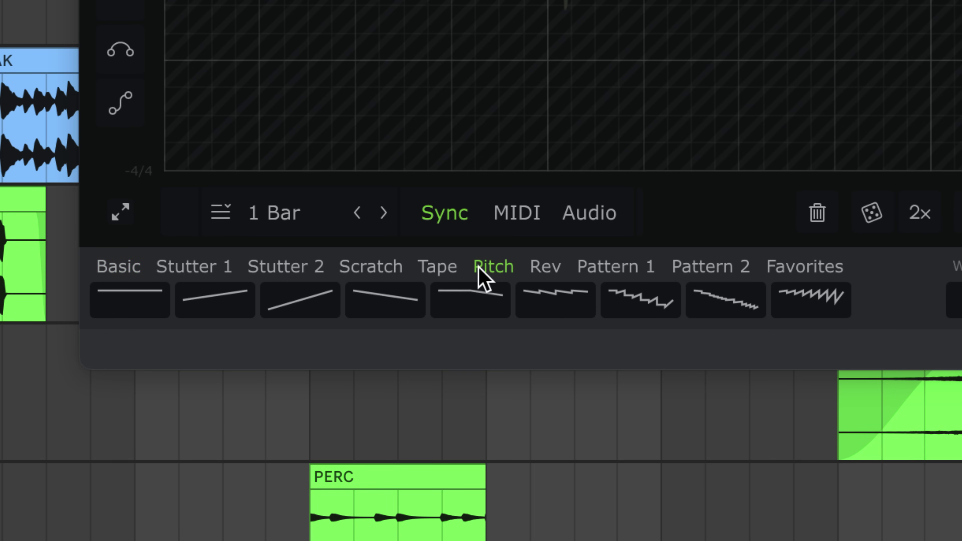
{"action": "left_click", "coordinate": [402, 307]}
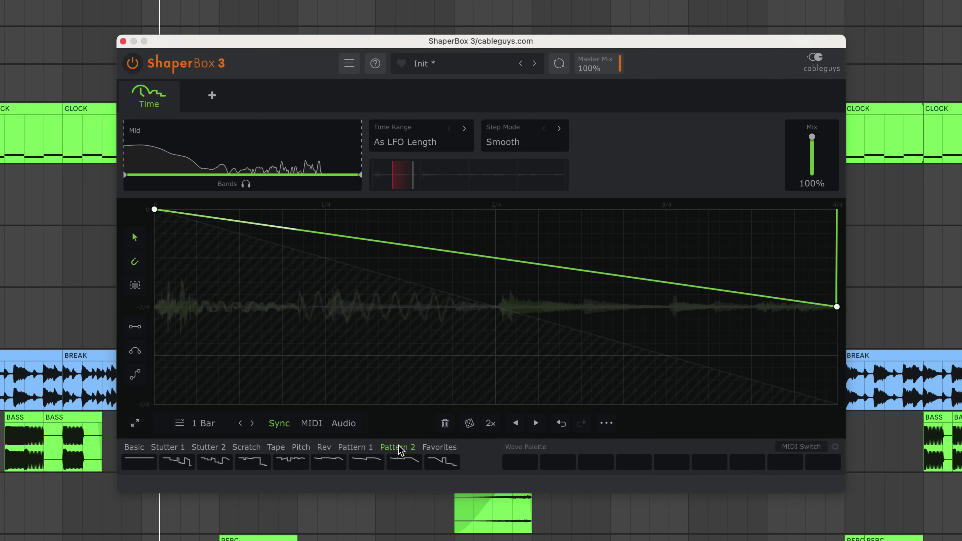
{"action": "left_click", "coordinate": [404, 464]}
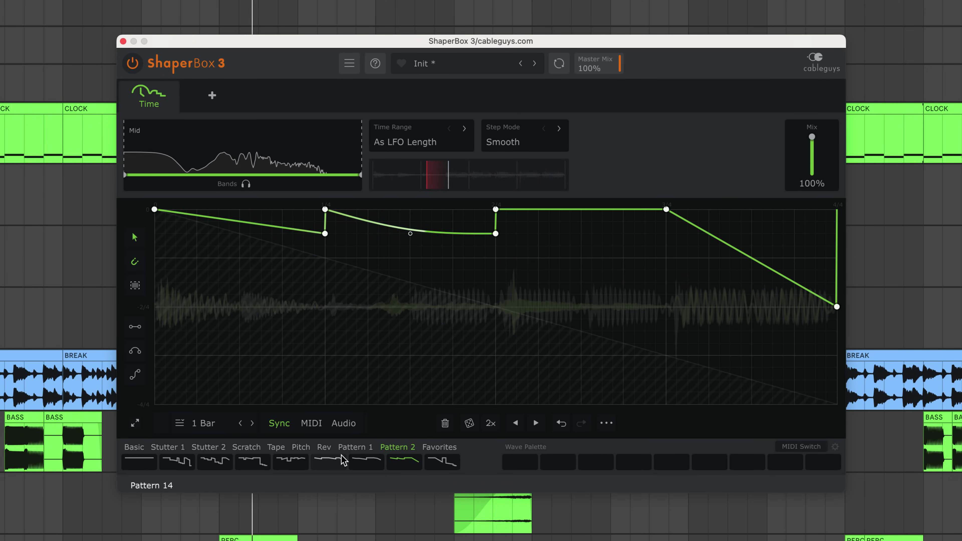
{"action": "left_click", "coordinate": [389, 467]}
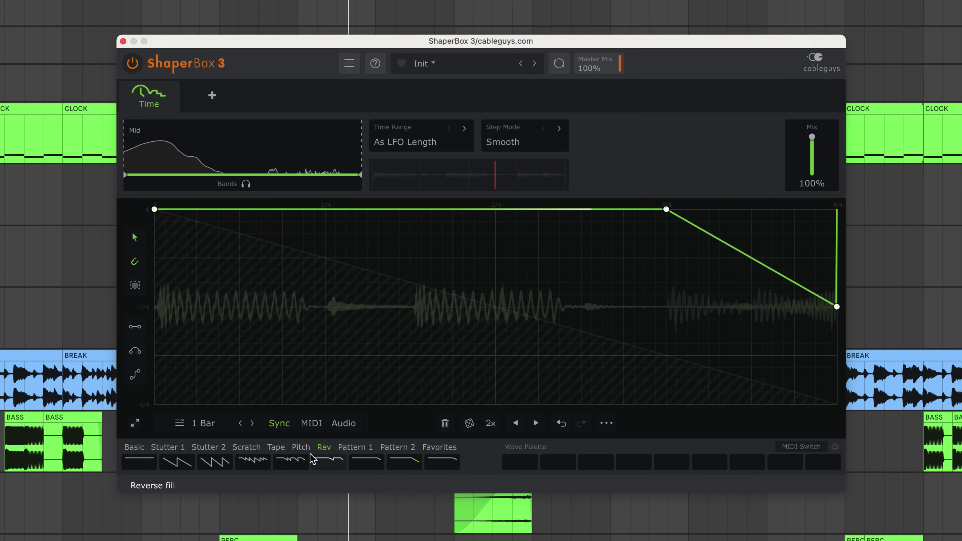
{"action": "left_click", "coordinate": [189, 467]}
{"action": "left_click", "coordinate": [182, 466]}
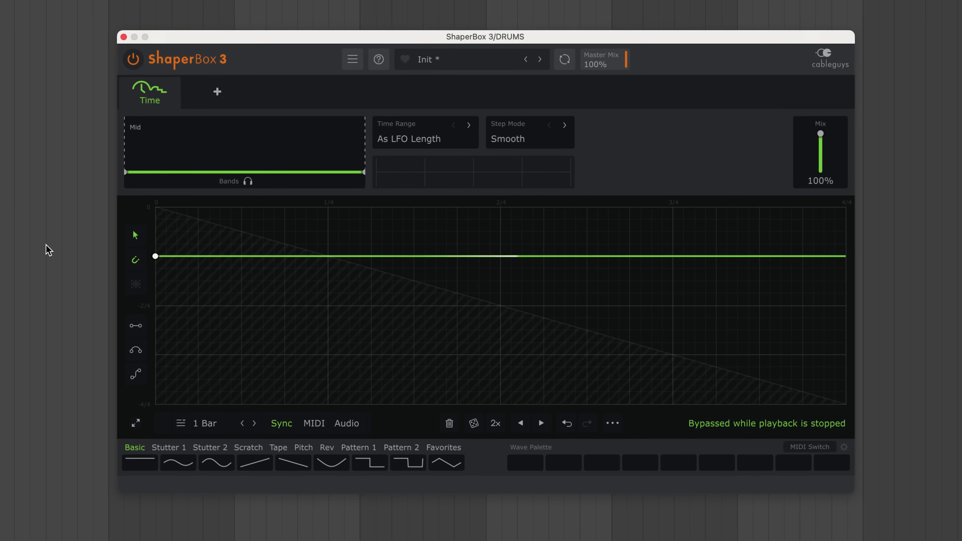
Step: Start DRUMS playback and drag the flat Time curve down to -2/4
{"action": "key", "text": "space"}
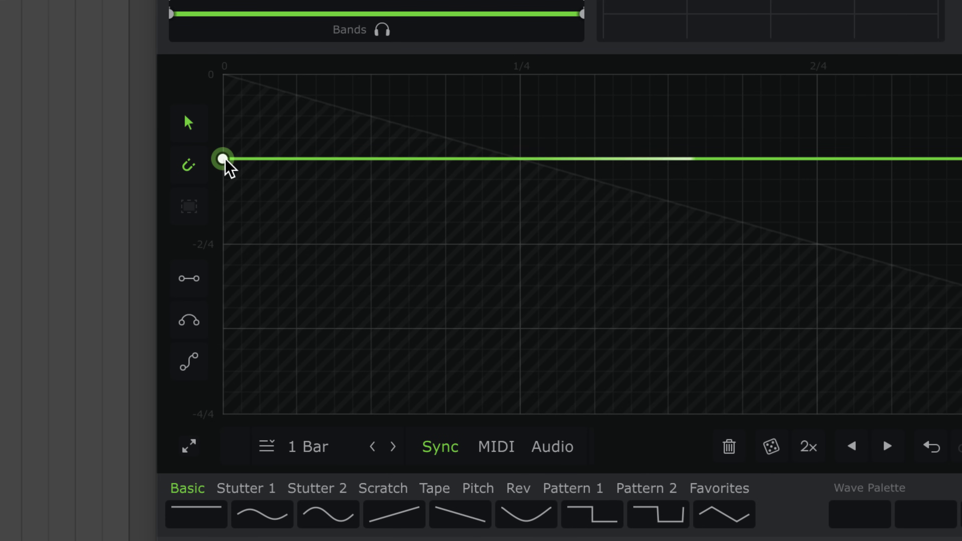
{"action": "left_click_drag", "start_coordinate": [225, 159], "coordinate": [223, 244]}
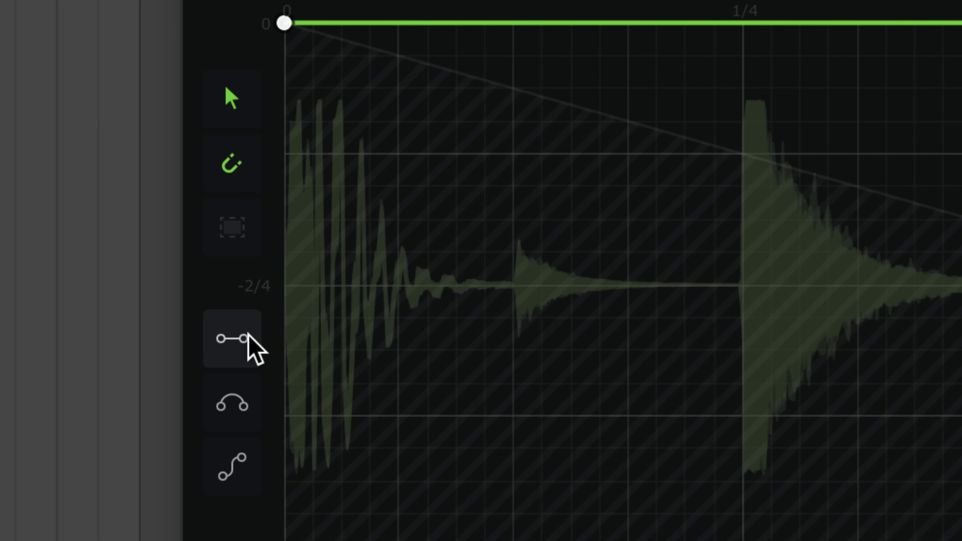
Step: With the Line tool, stamp six short dips into the flat Time curve across the bar
{"action": "left_click", "coordinate": [483, 189]}
{"action": "left_click_drag", "start_coordinate": [483, 189], "coordinate": [503, 120]}
{"action": "left_click_drag", "start_coordinate": [627, 121], "coordinate": [715, 124]}
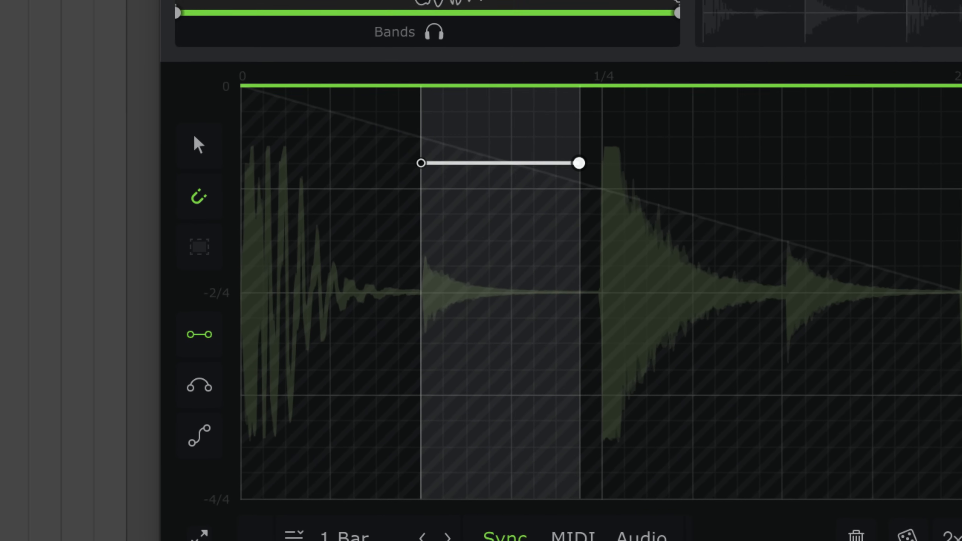
{"action": "left_click", "coordinate": [420, 163]}
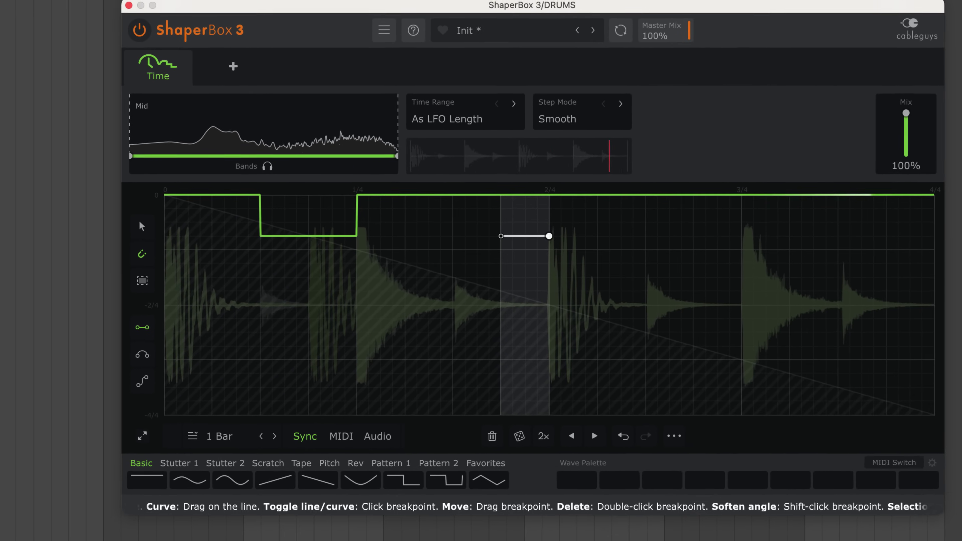
{"action": "left_click", "coordinate": [571, 223]}
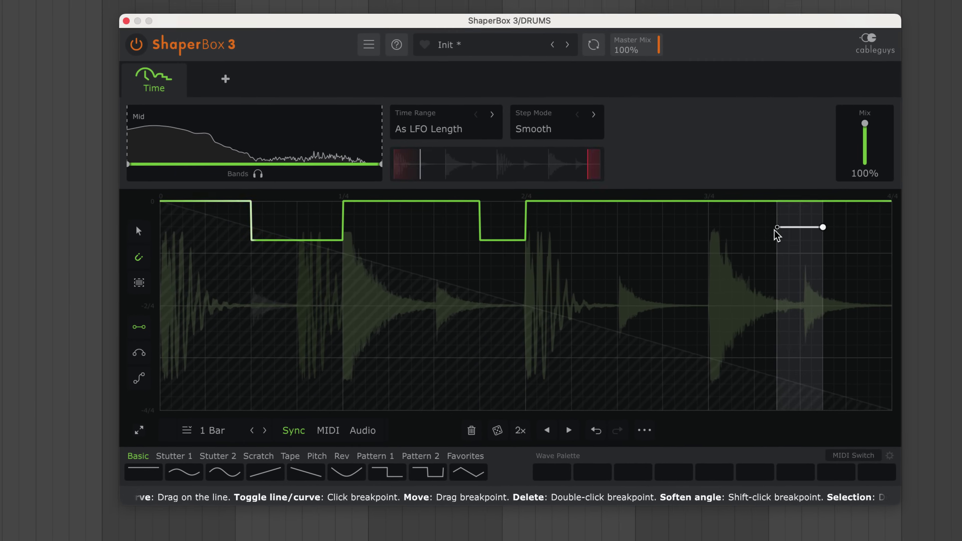
{"action": "left_click", "coordinate": [807, 243]}
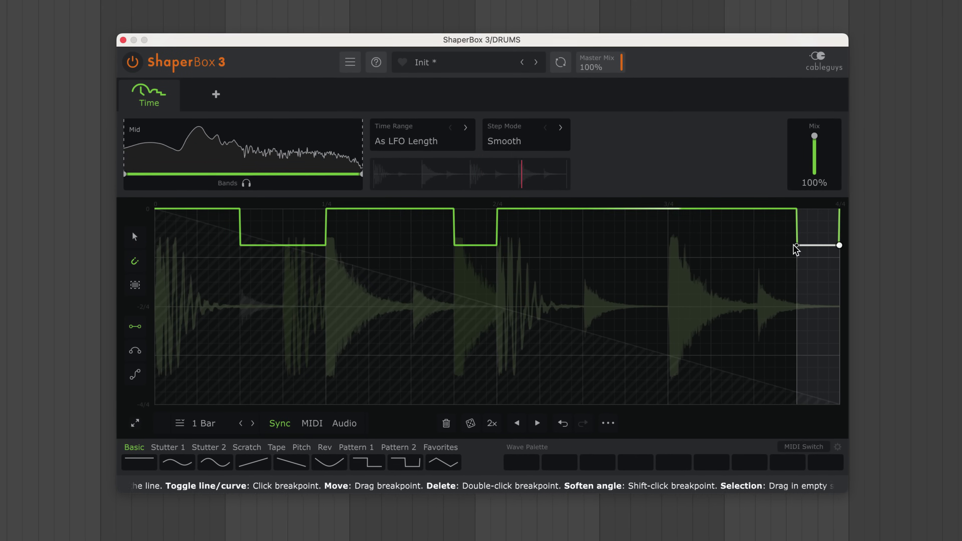
{"action": "left_click", "coordinate": [623, 246]}
{"action": "left_click", "coordinate": [538, 222]}
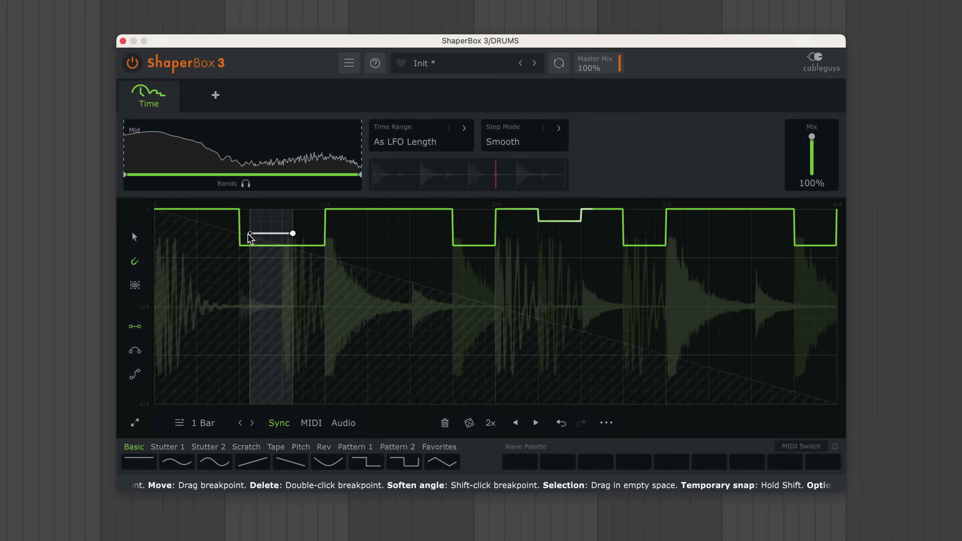
{"action": "left_click", "coordinate": [292, 233]}
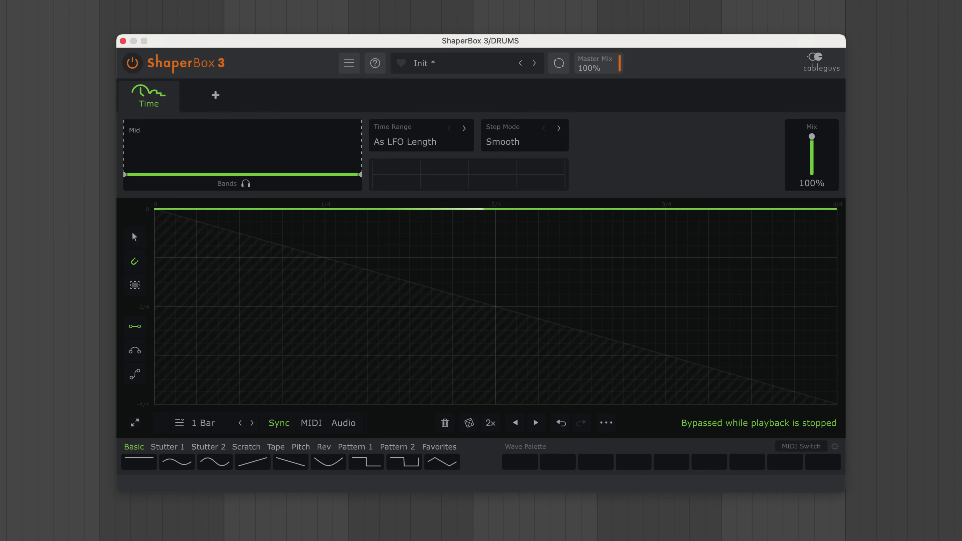
Step: Audition the falling ramp, raise its end point to -2/4, and replay the gentler ramp
{"action": "key", "text": "space"}
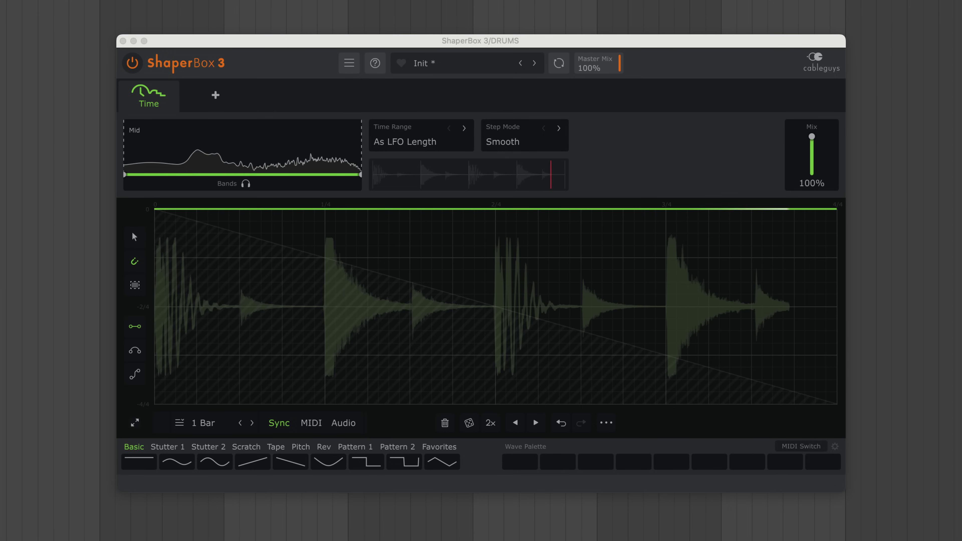
{"action": "key", "text": "space"}
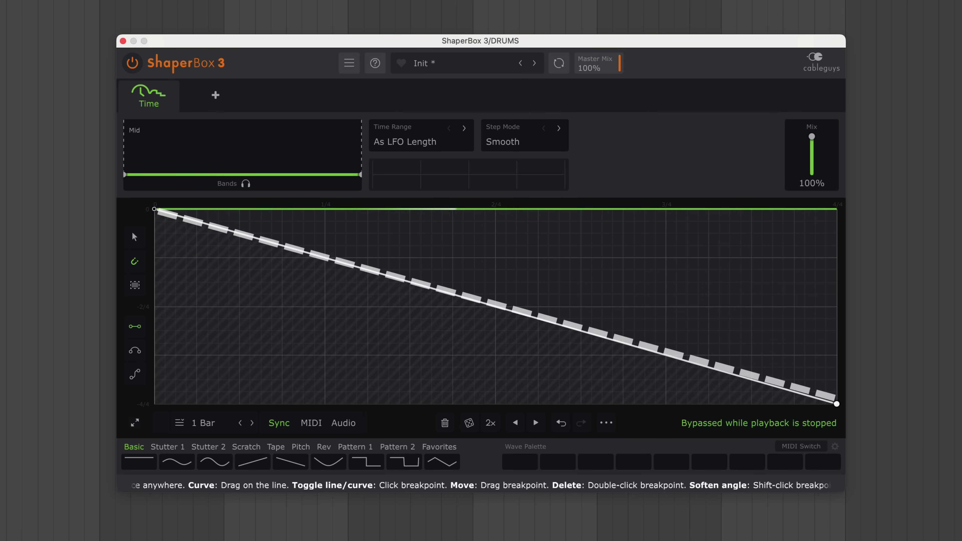
{"action": "key", "text": "space"}
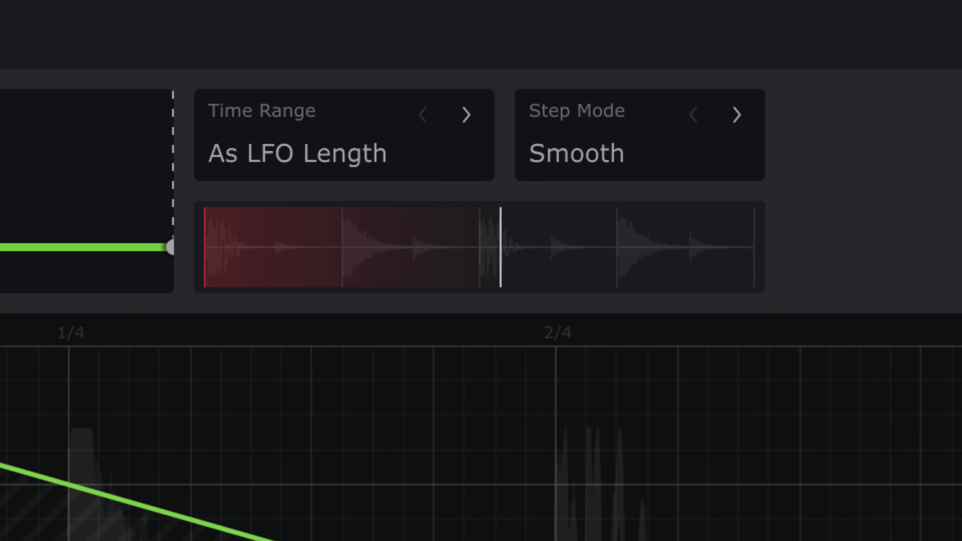
{"action": "key", "text": "space"}
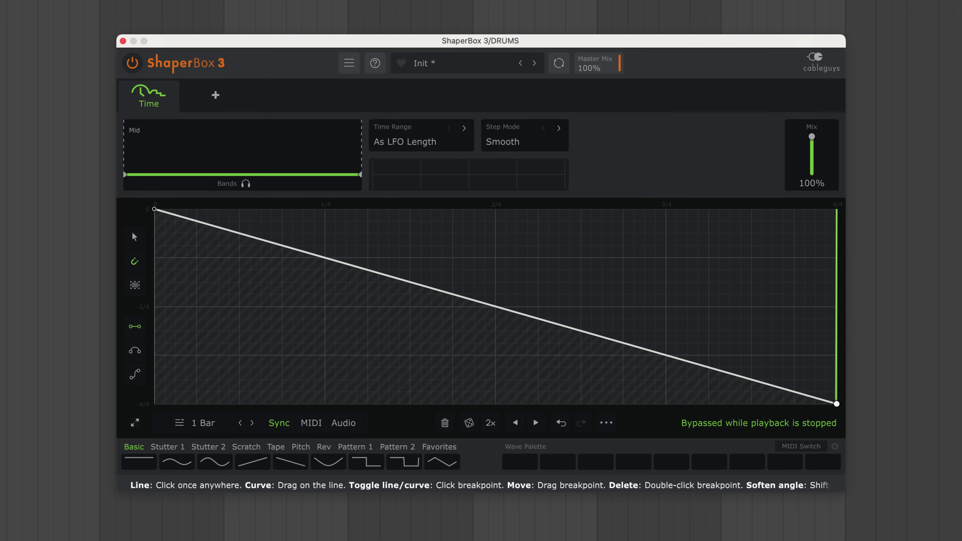
{"action": "left_click_drag", "start_coordinate": [836, 404], "coordinate": [836, 306]}
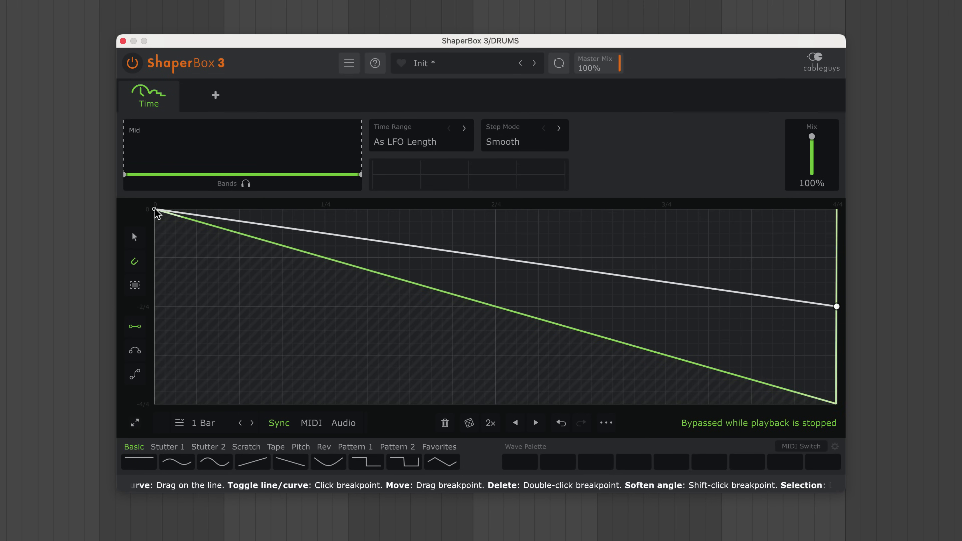
{"action": "key", "text": "space"}
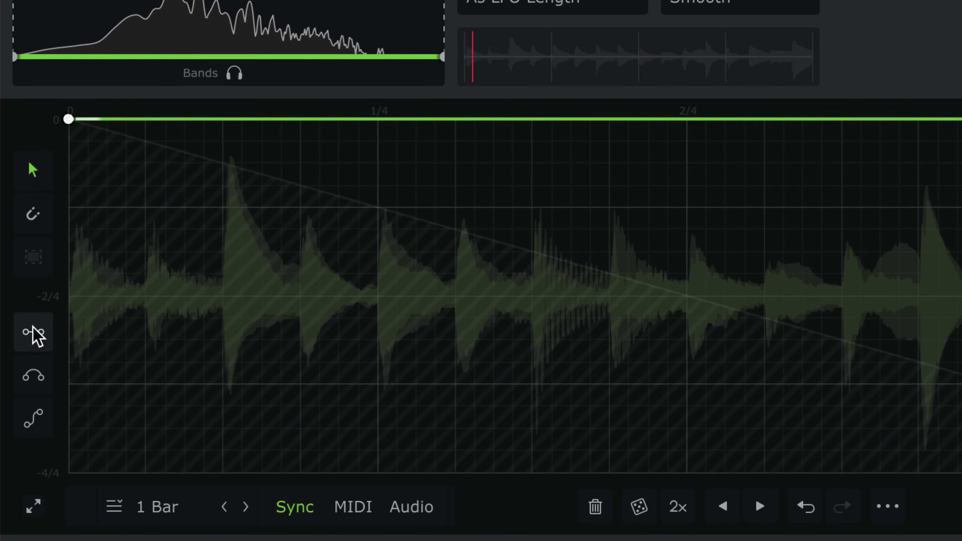
Step: Stamp sloping Line-tool drops before 1/4, before 2/4, after 2/4, and across the last quarter
{"action": "left_click", "coordinate": [33, 332]}
{"action": "left_click_drag", "start_coordinate": [438, 251], "coordinate": [234, 174]}
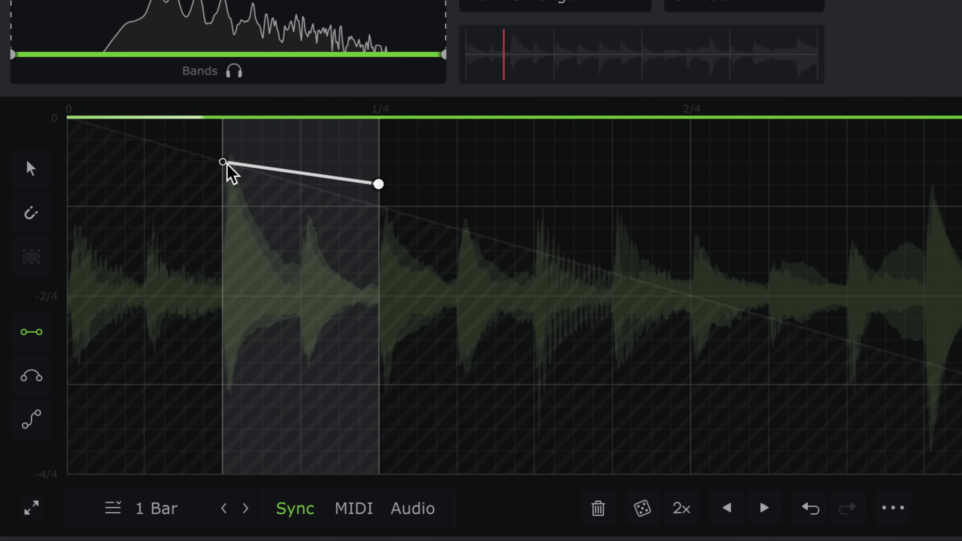
{"action": "left_click", "coordinate": [227, 165]}
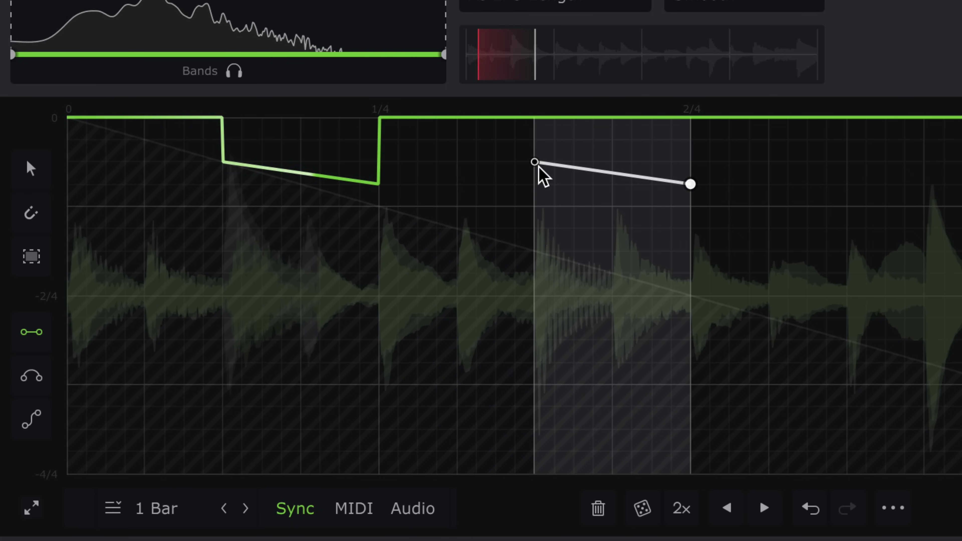
{"action": "left_click", "coordinate": [536, 166]}
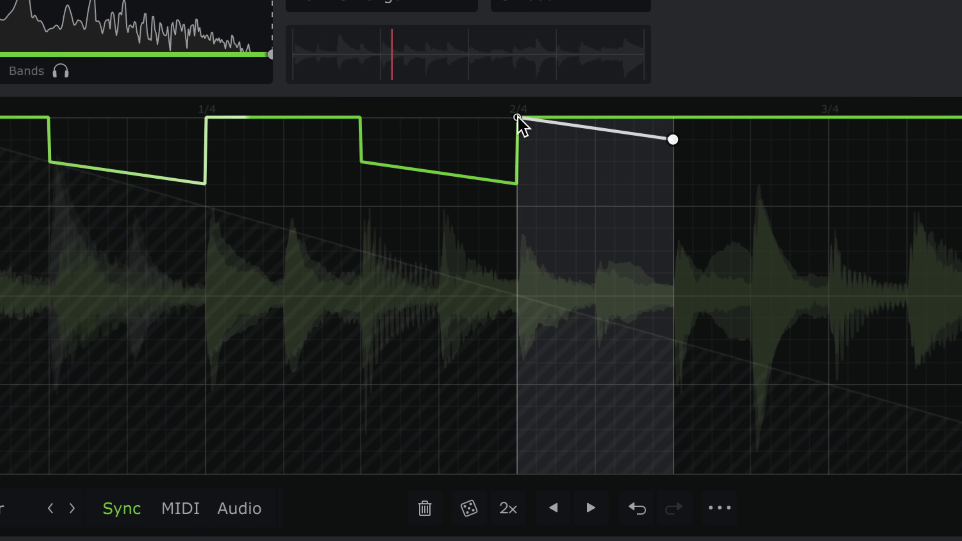
{"action": "left_click", "coordinate": [606, 119]}
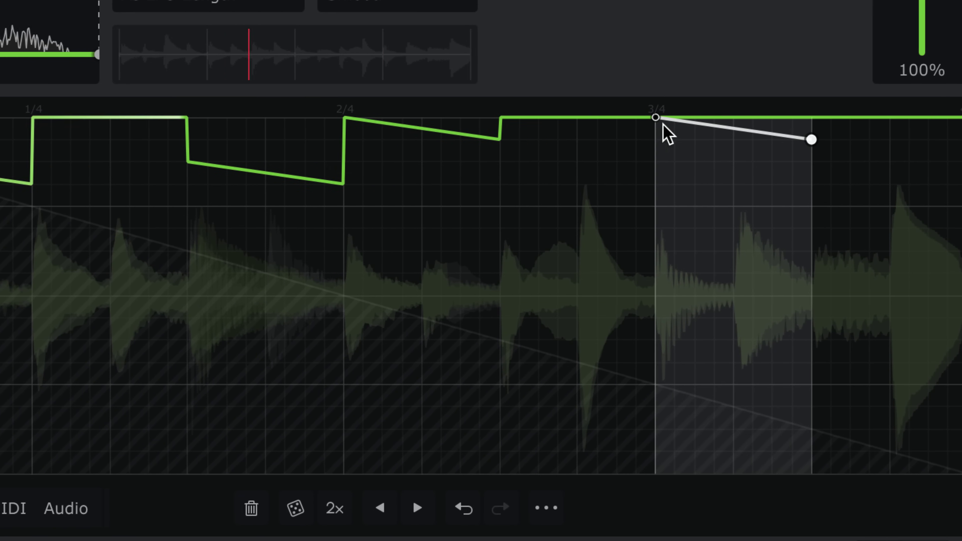
{"action": "left_click_drag", "start_coordinate": [742, 117], "coordinate": [961, 162]}
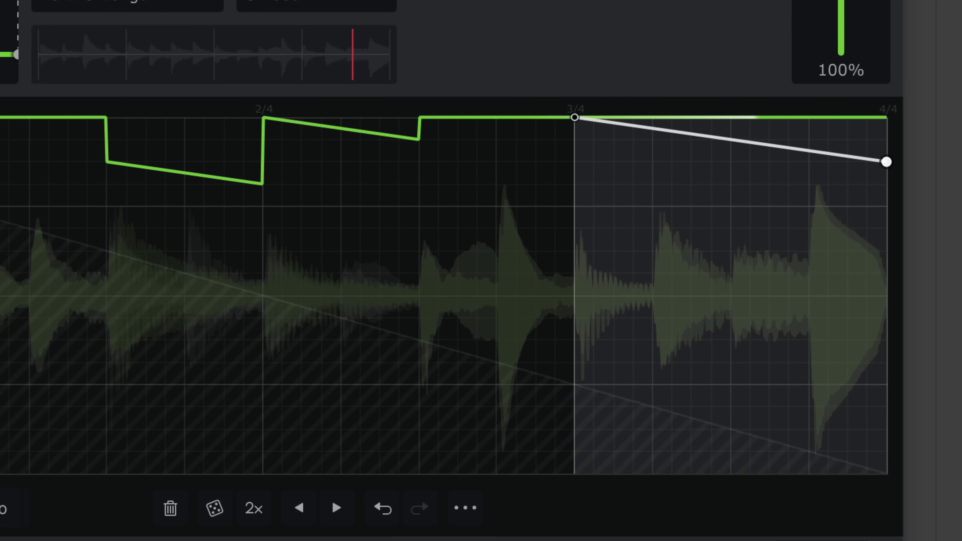
{"action": "left_click", "coordinate": [575, 118]}
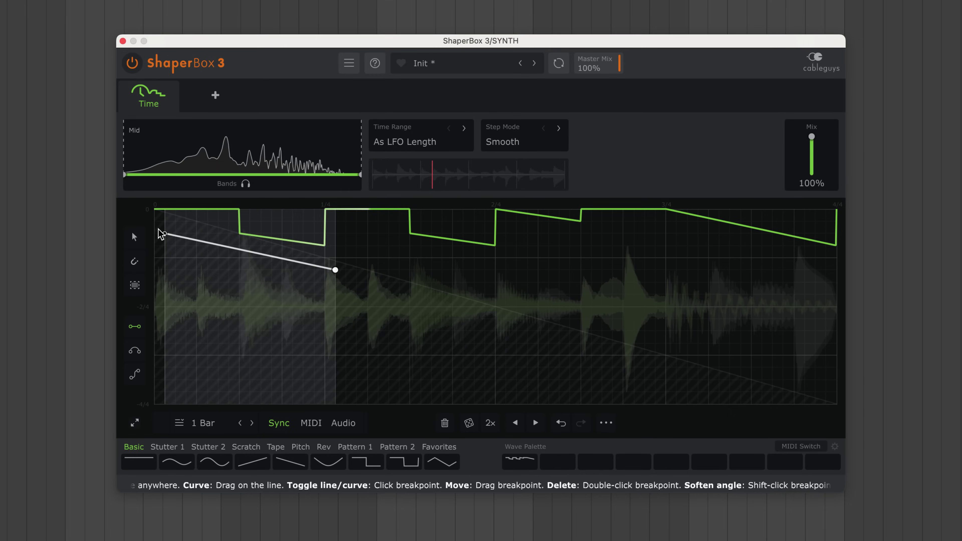
Step: Commit the curve, raise the final end point, and add a slightly raised breakpoint near the bar start
{"action": "left_click", "coordinate": [133, 237]}
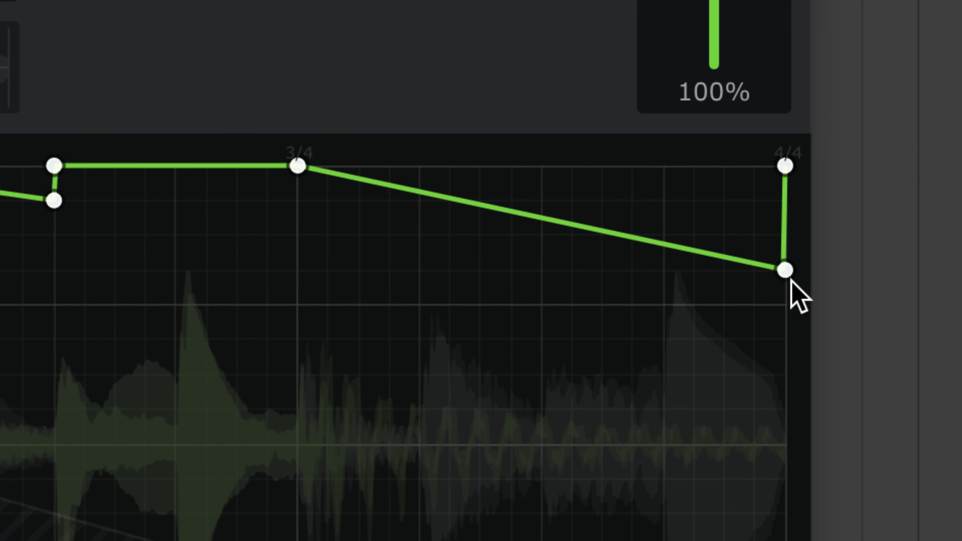
{"action": "left_click_drag", "start_coordinate": [836, 246], "coordinate": [784, 222]}
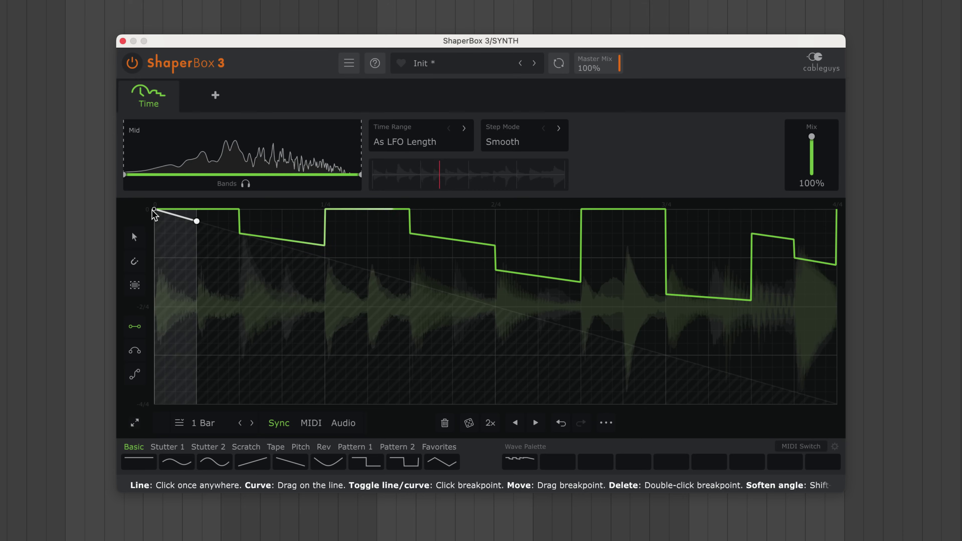
{"action": "left_click", "coordinate": [155, 215]}
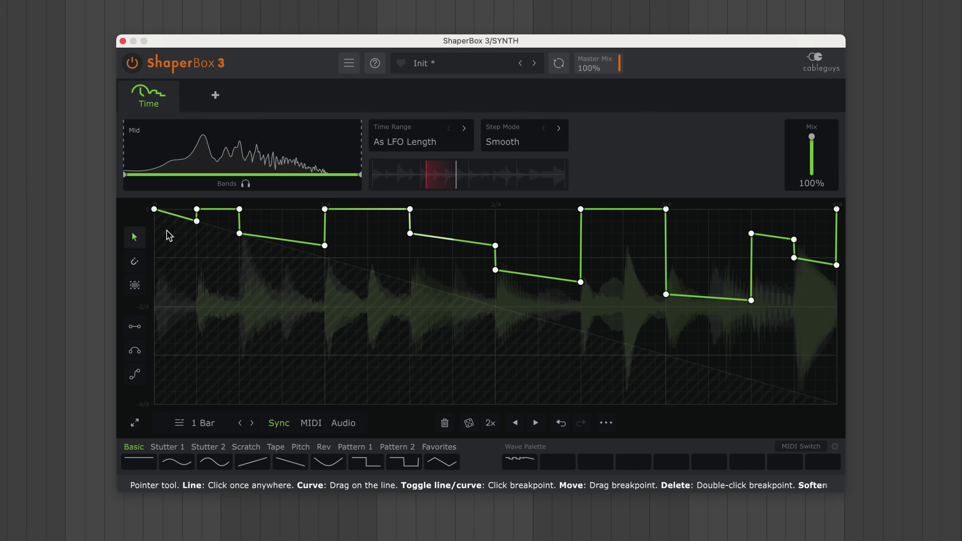
{"action": "left_click_drag", "start_coordinate": [196, 220], "coordinate": [196, 215]}
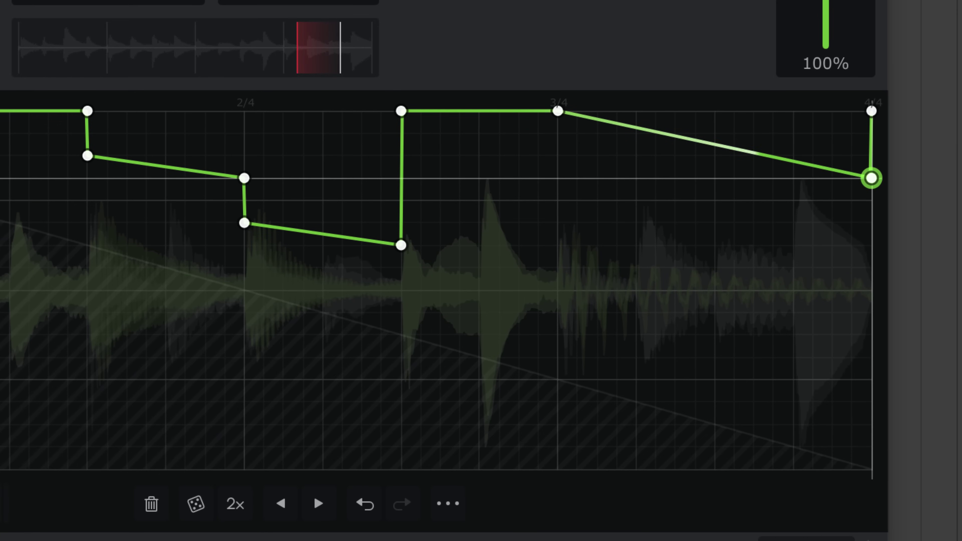
Step: Pull the SYNTH curve's 4/4 end point down to about -2/4 and stop playback
{"action": "left_click_drag", "start_coordinate": [836, 245], "coordinate": [836, 270]}
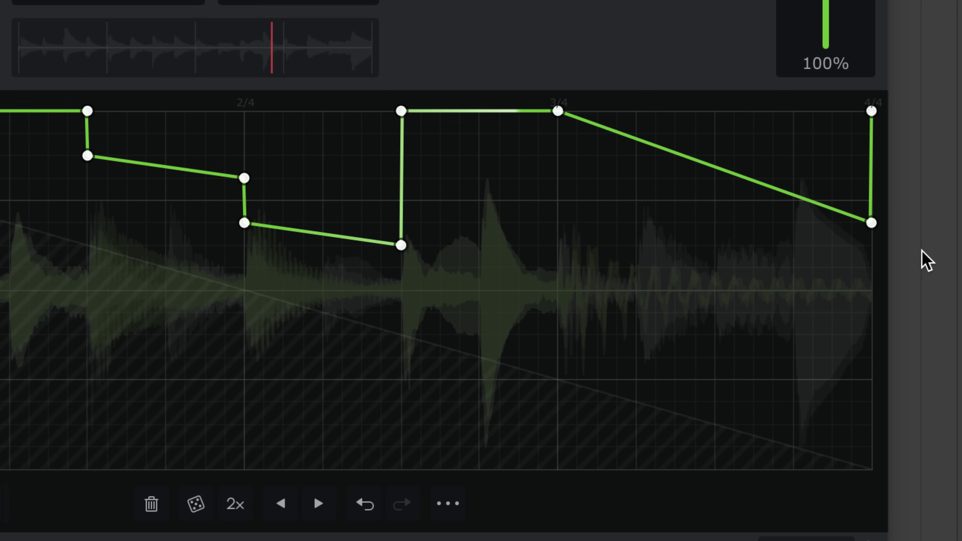
{"action": "left_click_drag", "start_coordinate": [871, 224], "coordinate": [871, 290]}
{"action": "key", "text": "space"}
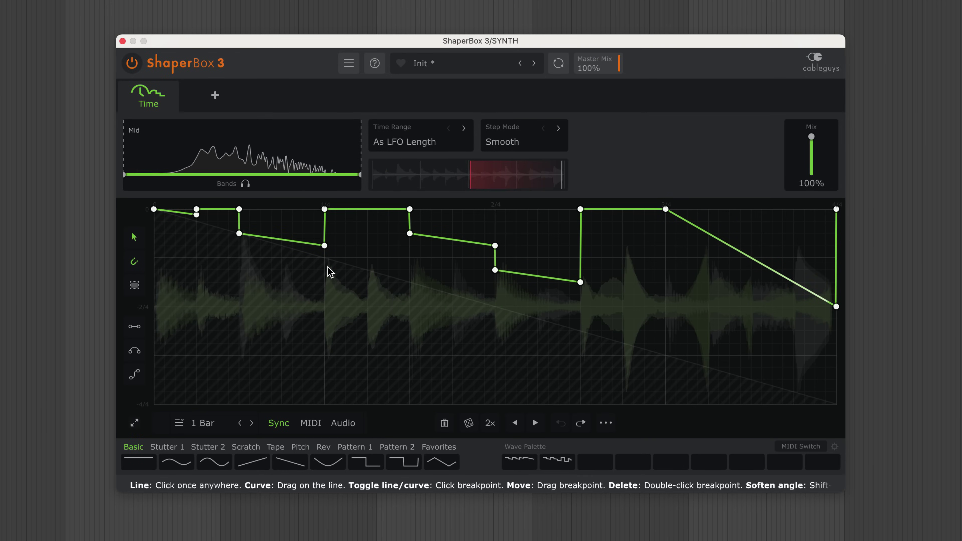
Step: Raise the low breakpoints near 1/4 and 2.5/4 so those drops become rising ramps
{"action": "left_click_drag", "start_coordinate": [324, 246], "coordinate": [324, 221]}
{"action": "left_click_drag", "start_coordinate": [580, 282], "coordinate": [580, 245]}
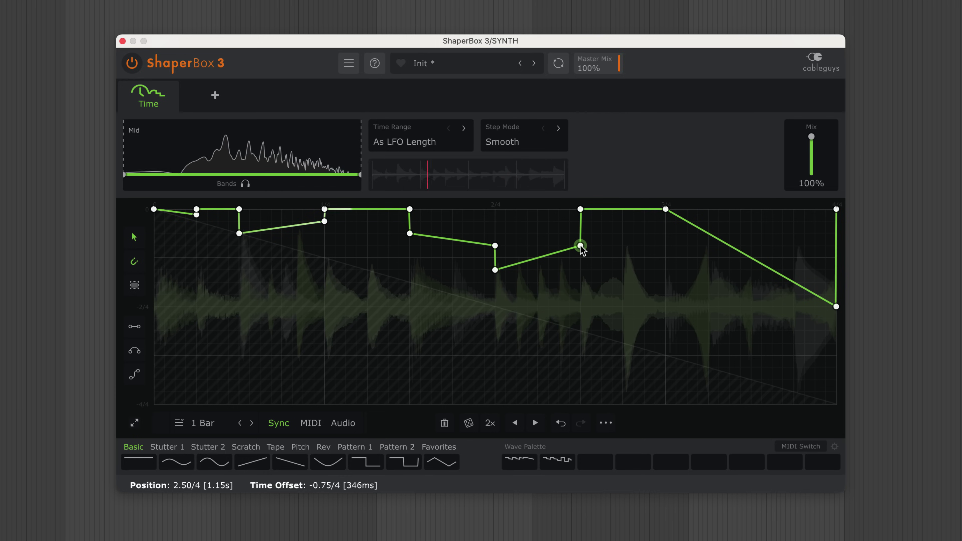
{"action": "left_click_drag", "start_coordinate": [581, 247], "coordinate": [580, 245]}
Step: Redraw the last quarter with the Line tool as a dip climbing to just below the top
{"action": "left_click", "coordinate": [143, 326]}
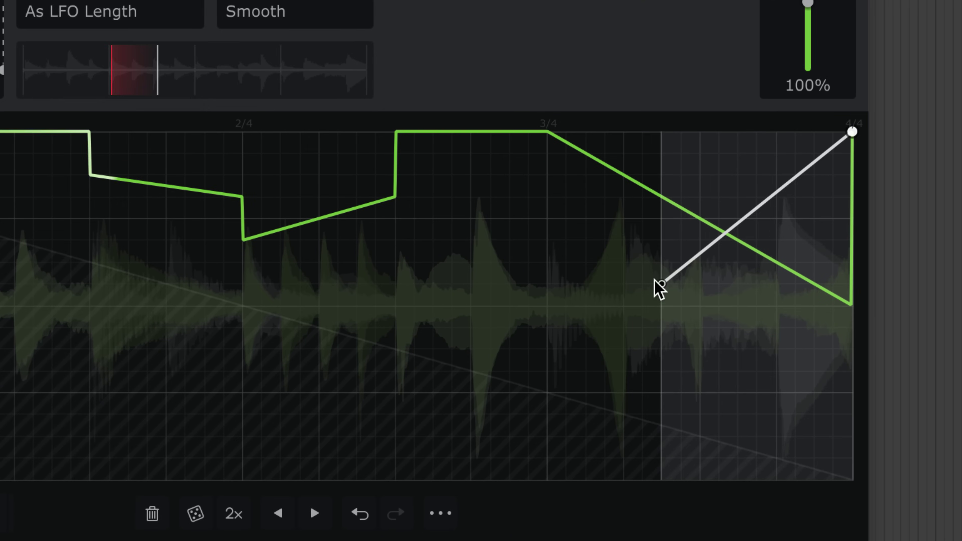
{"action": "left_click", "coordinate": [700, 239]}
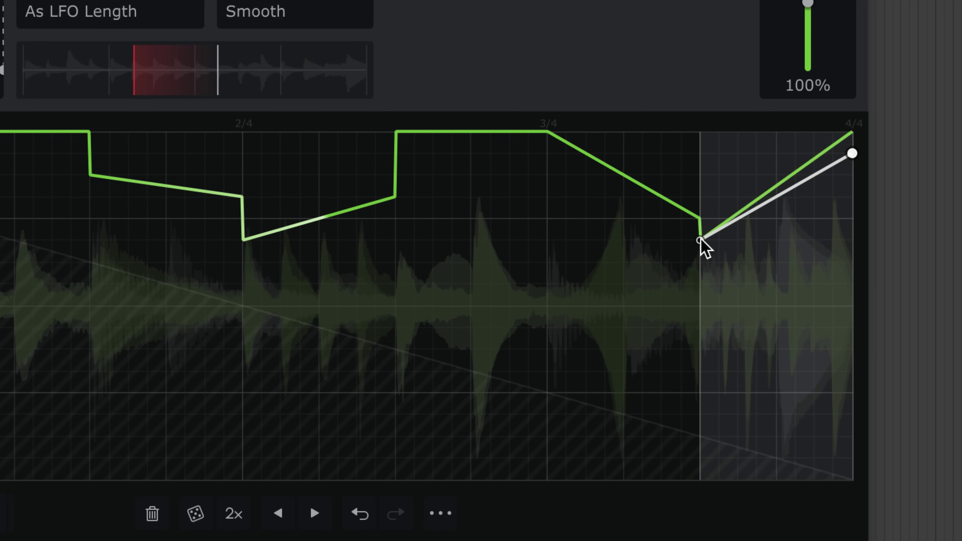
{"action": "left_click", "coordinate": [700, 242]}
{"action": "left_click", "coordinate": [700, 240]}
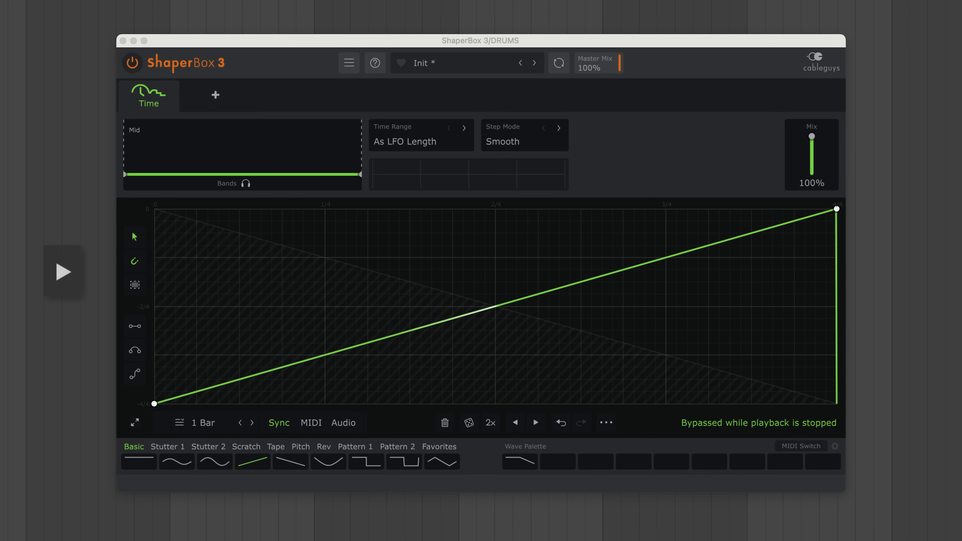
Step: Start and stop DRUMS playback several times to audition the rising ramp
{"action": "key", "text": "space"}
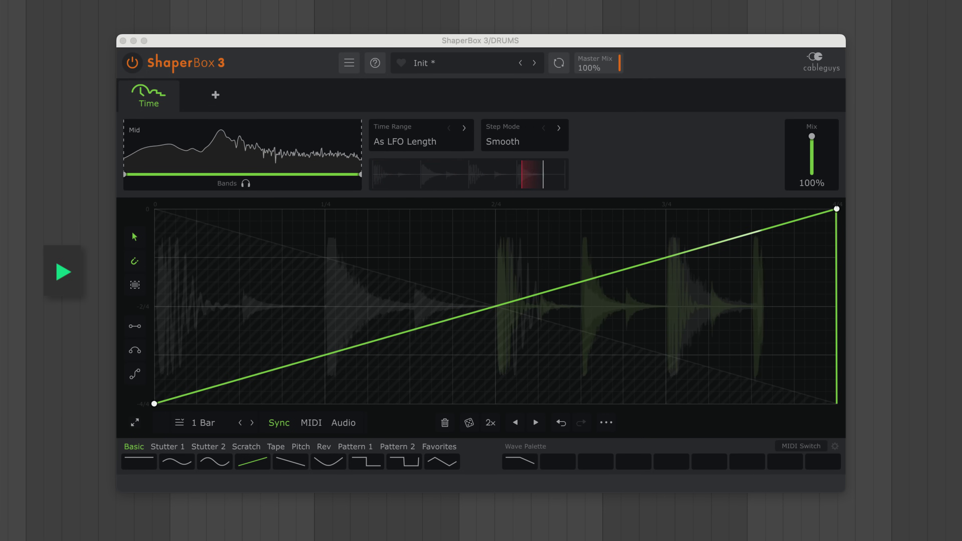
{"action": "key", "text": "space"}
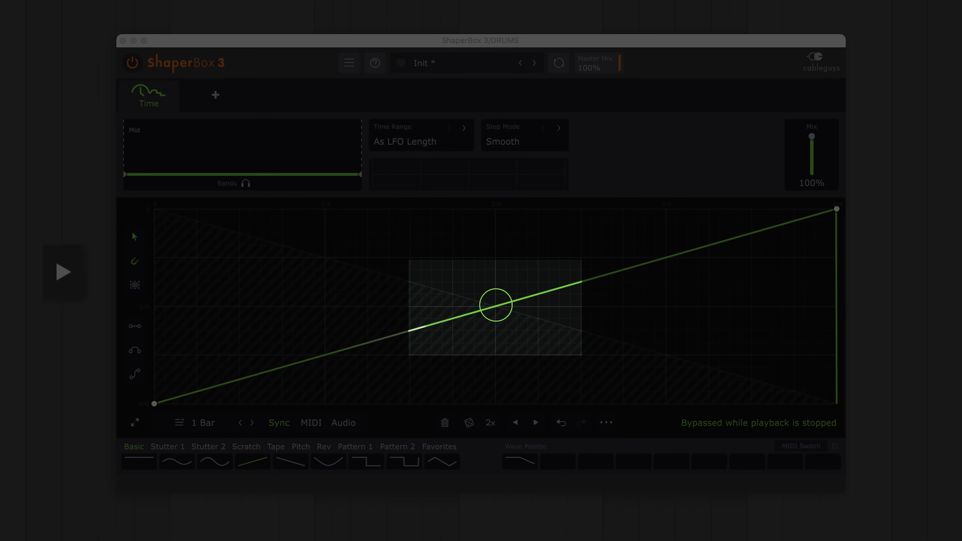
{"action": "key", "text": "space"}
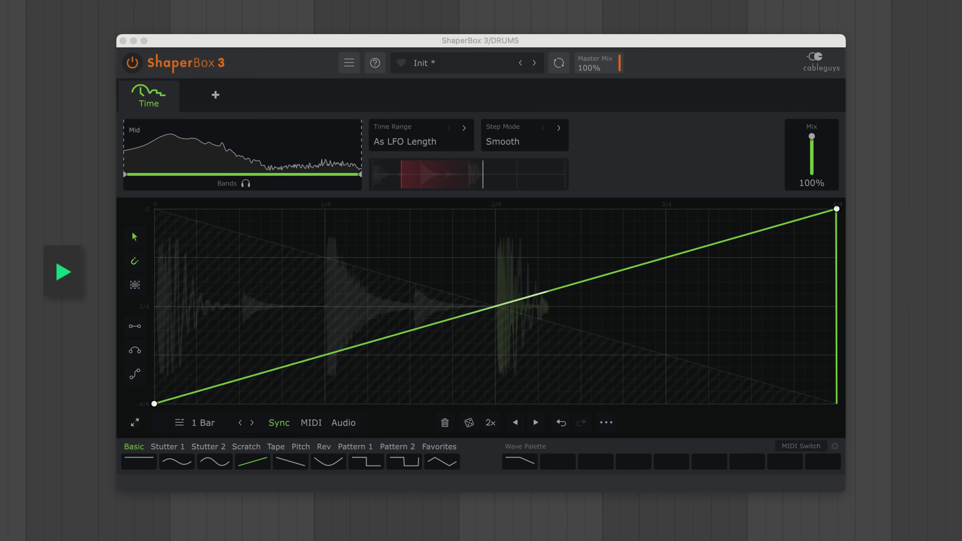
{"action": "key", "text": "space"}
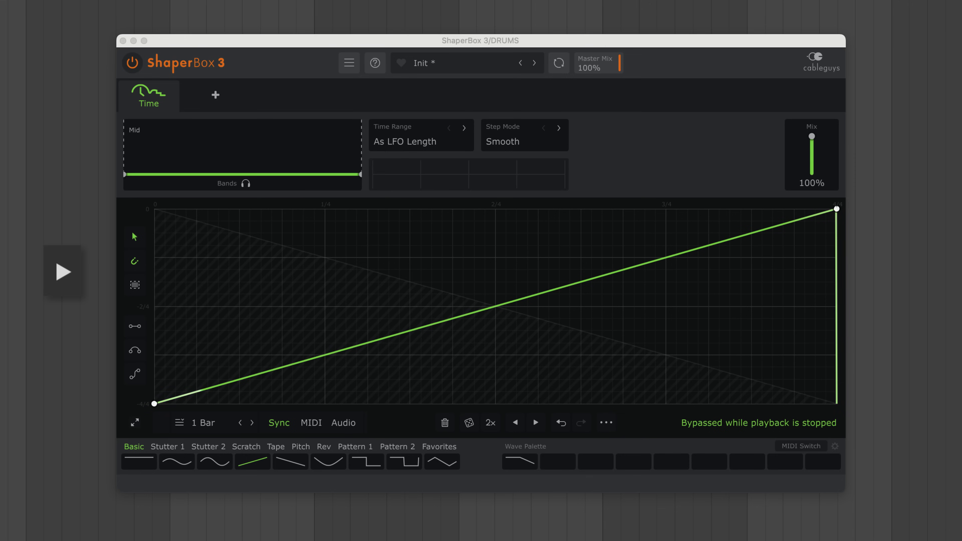
{"action": "key", "text": "space"}
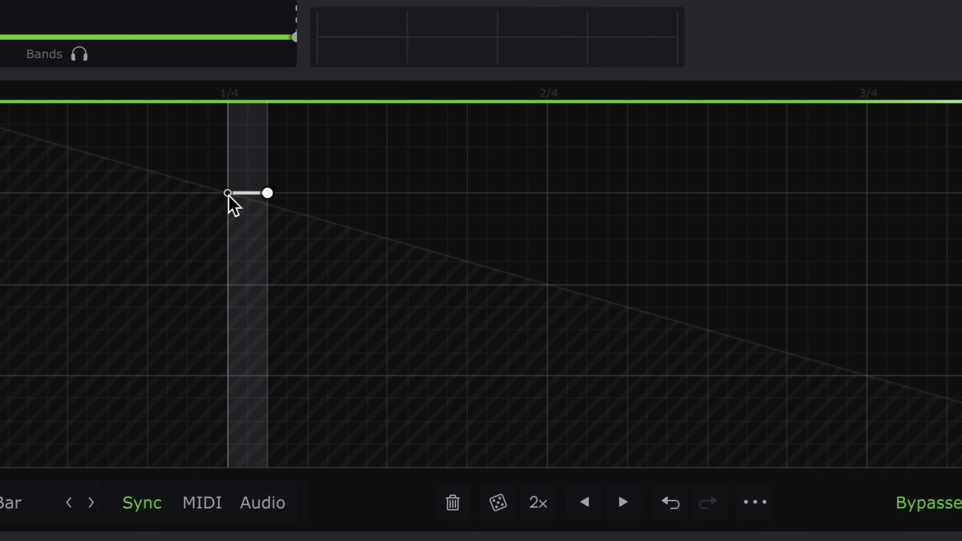
Step: Draw descending Line-tool steps from 1/4 and 2/4, then ever-shorter steps toward 4/4
{"action": "left_click", "coordinate": [326, 257]}
{"action": "left_click", "coordinate": [514, 284]}
{"action": "left_click", "coordinate": [674, 330]}
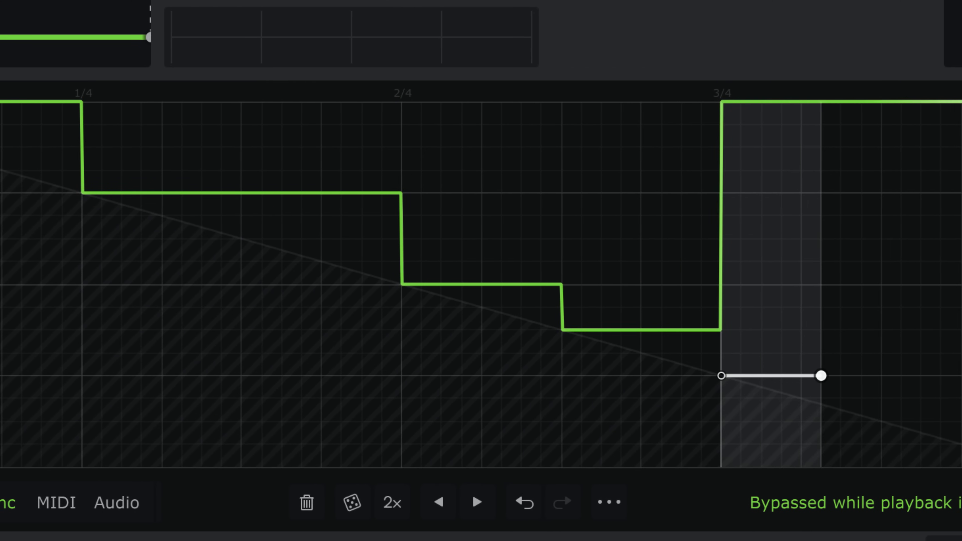
{"action": "left_click", "coordinate": [831, 375]}
{"action": "left_click", "coordinate": [767, 397]}
{"action": "left_click", "coordinate": [867, 421]}
{"action": "left_click", "coordinate": [938, 444]}
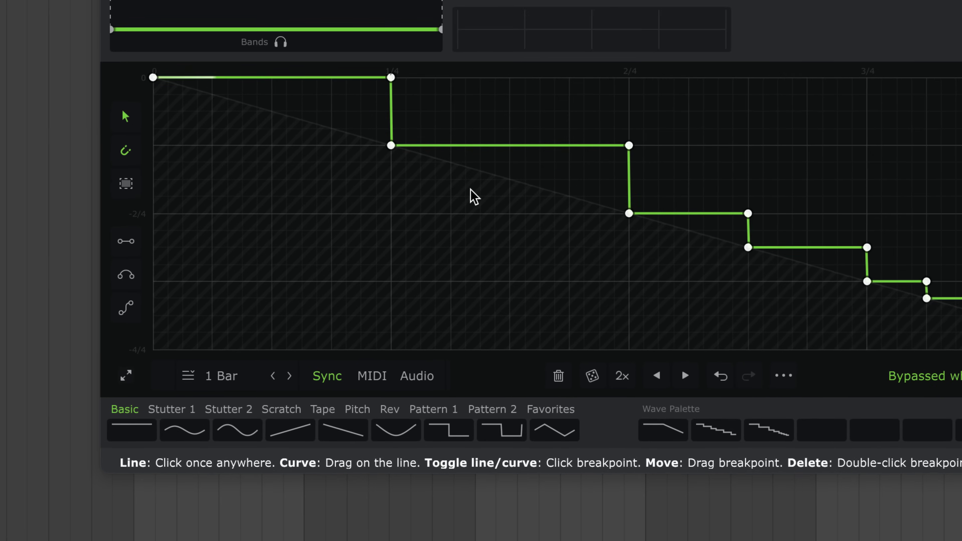
{"action": "mouse_move", "coordinate": [325, 260]}
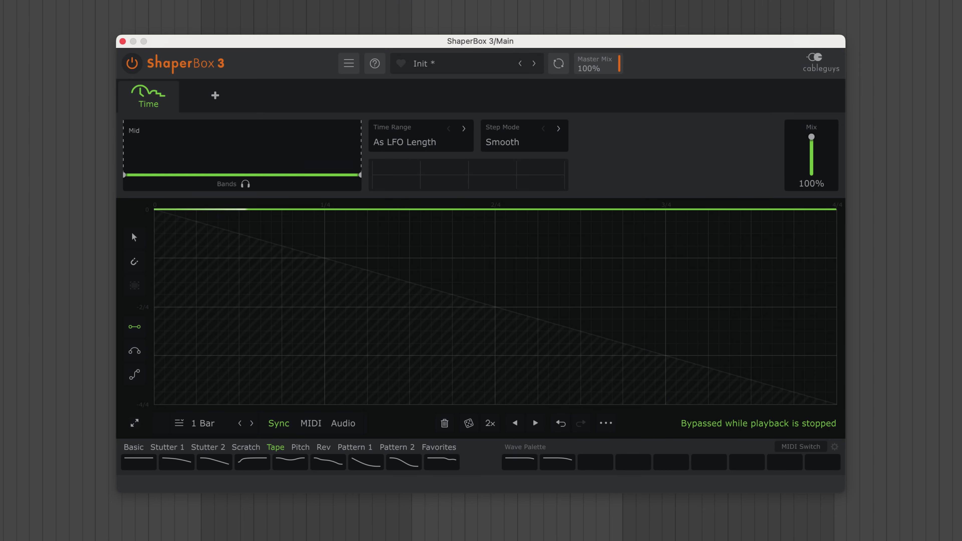
Step: Draw a downward slope over the last quarter of the Main curve and bend it into a tape-stop dip
{"action": "key", "text": "space"}
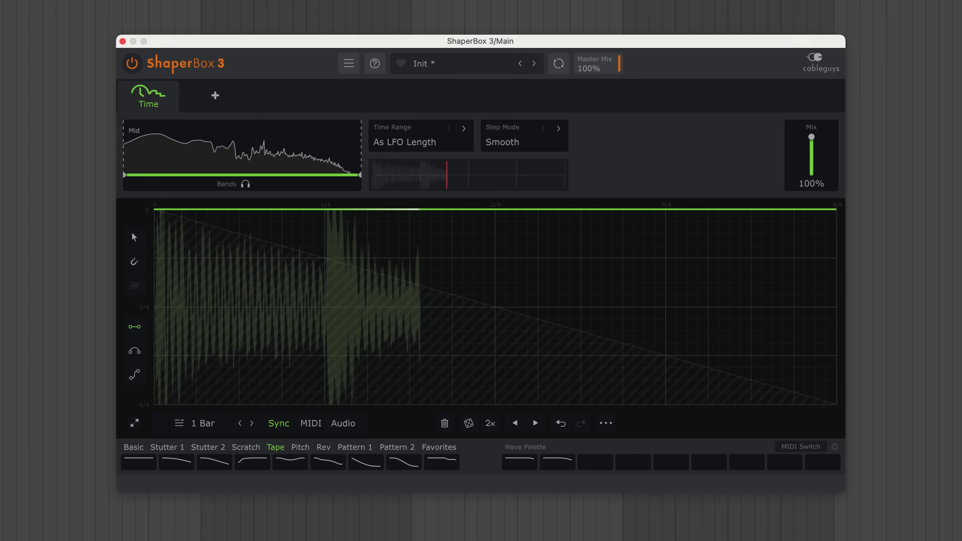
{"action": "left_click_drag", "start_coordinate": [841, 278], "coordinate": [669, 215]}
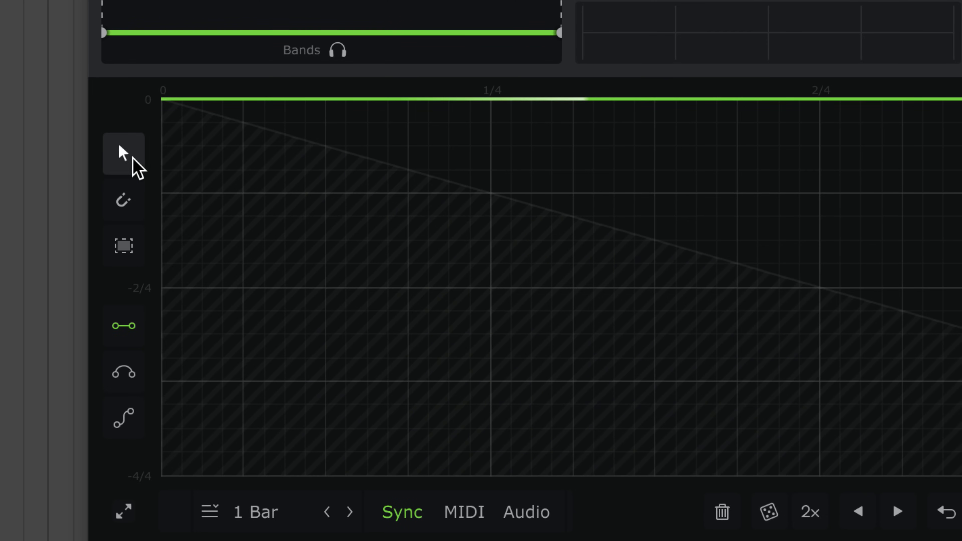
{"action": "left_click", "coordinate": [134, 160]}
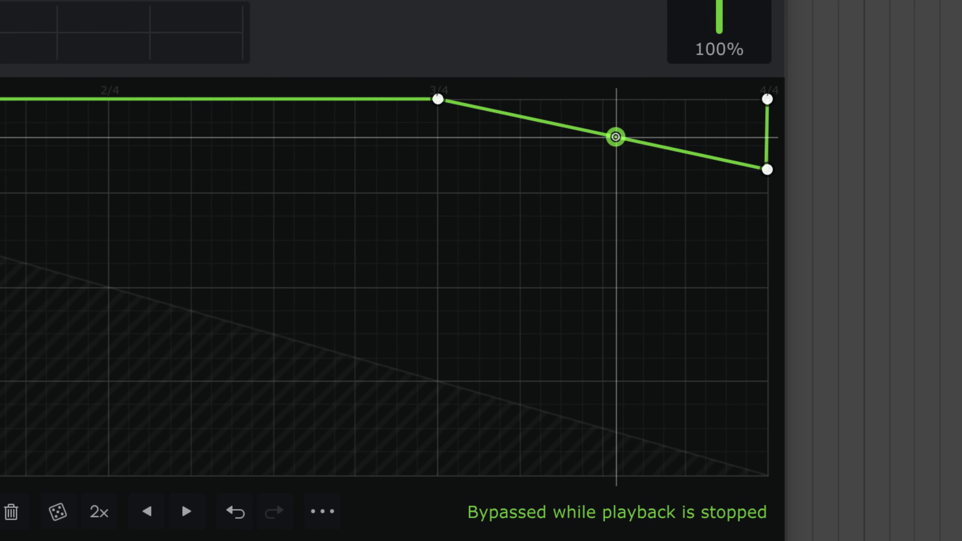
{"action": "left_click_drag", "start_coordinate": [616, 137], "coordinate": [618, 110]}
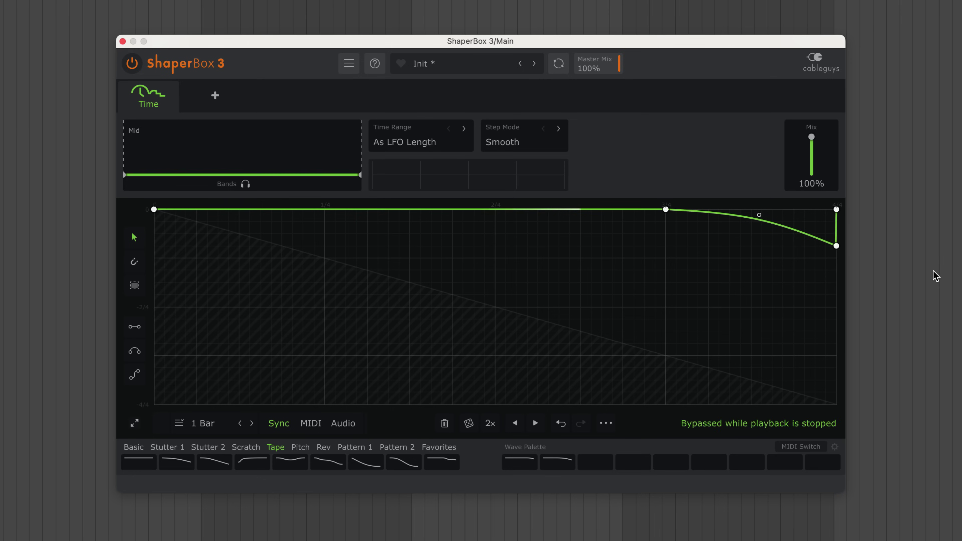
Step: Lower the dip's end point, fine-tune its bend, then load Wave Palette slot 2
{"action": "key", "text": "space"}
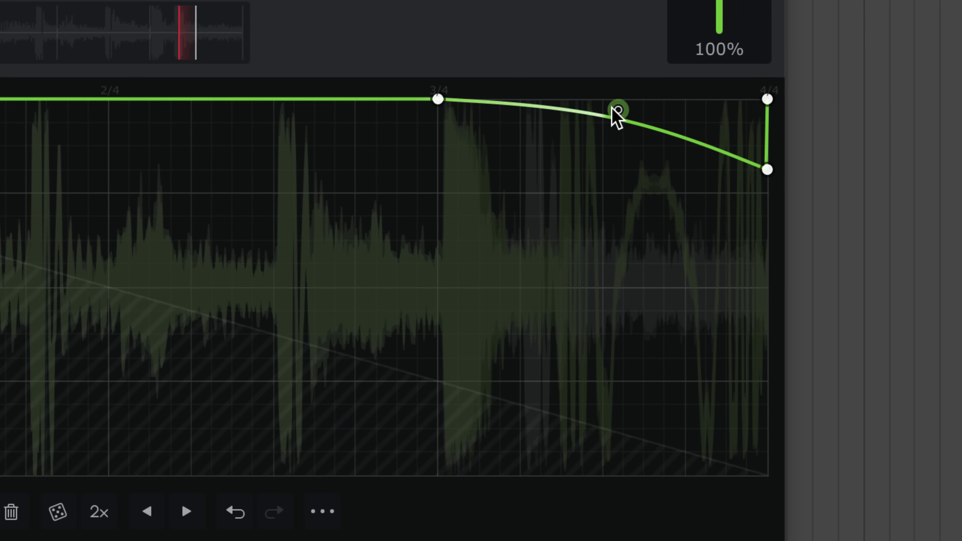
{"action": "key", "text": "space"}
{"action": "mouse_move", "coordinate": [766, 168]}
{"action": "left_mouse_down"}
{"action": "mouse_move", "coordinate": [767, 178]}
{"action": "mouse_move", "coordinate": [767, 160]}
{"action": "left_mouse_up"}
{"action": "key", "text": "space"}
{"action": "left_click_drag", "start_coordinate": [614, 108], "coordinate": [616, 105]}
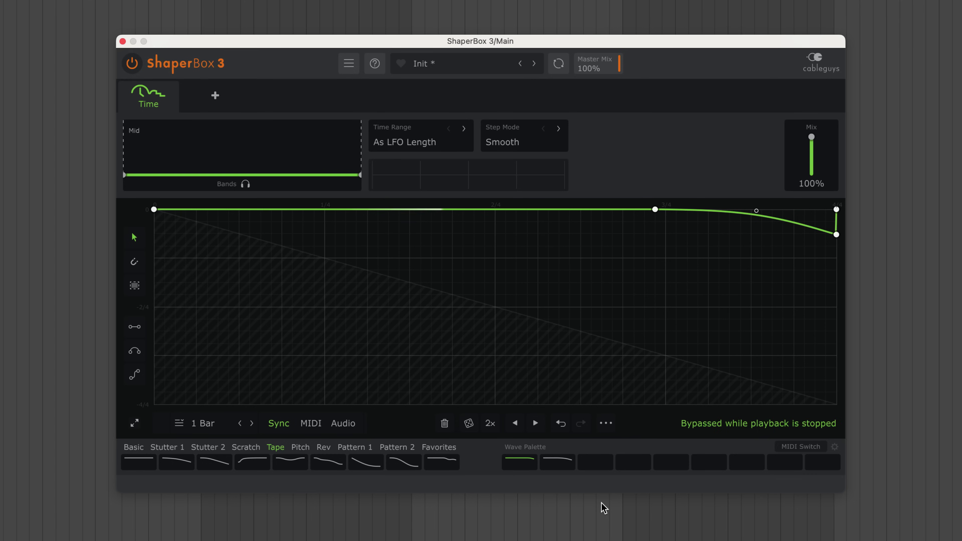
{"action": "key", "text": "space"}
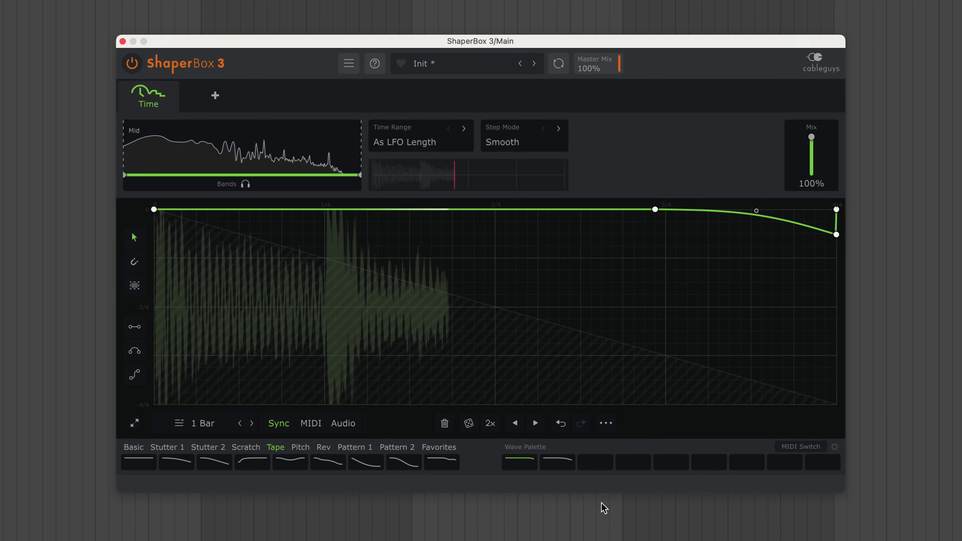
{"action": "left_click", "coordinate": [556, 464]}
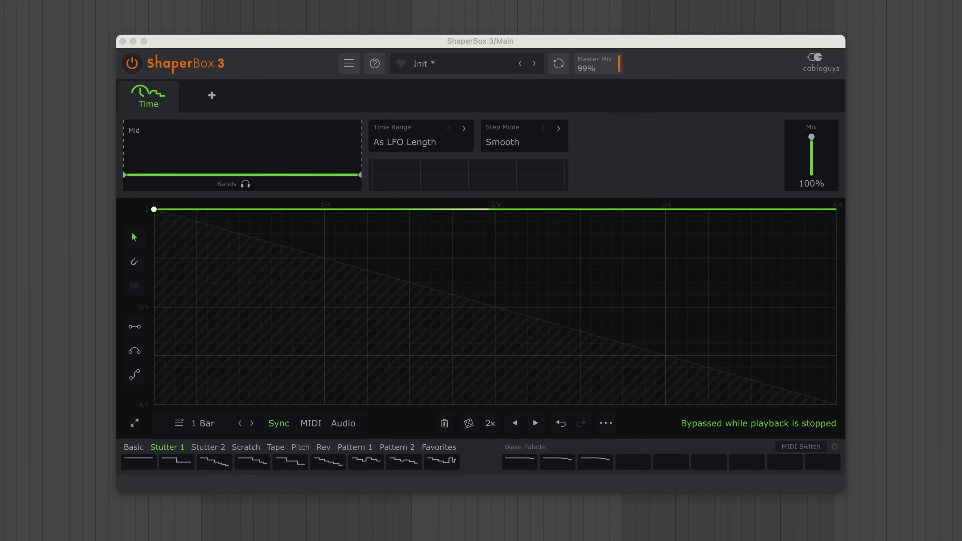
Step: Load the stepped Stutter 1 pattern and soften its first steps into S-curves, undoing the bump at 2/4
{"action": "key", "text": "space"}
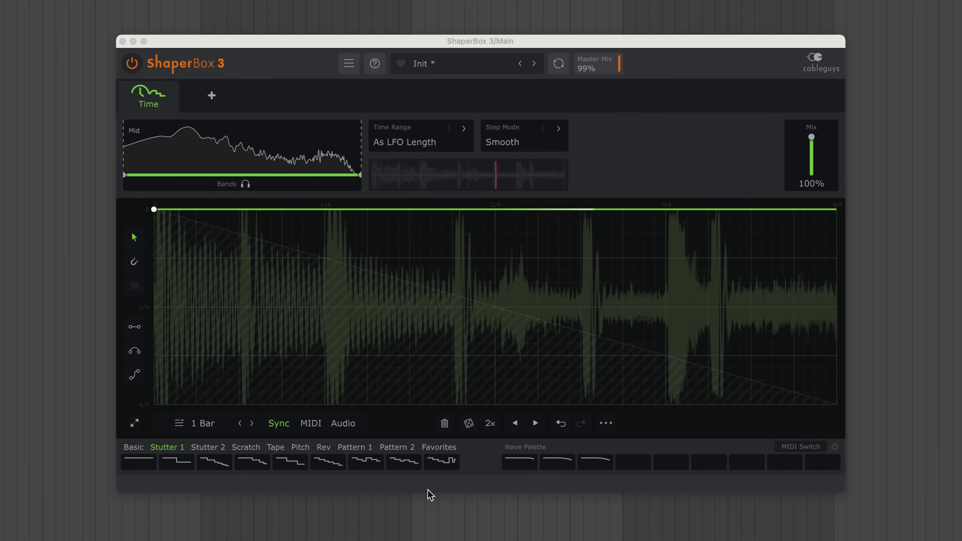
{"action": "left_click", "coordinate": [408, 466]}
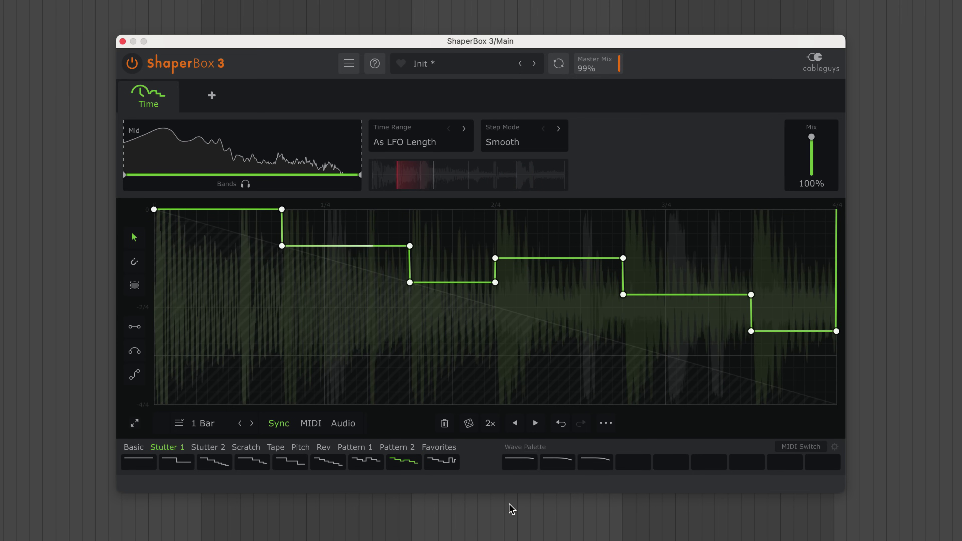
{"action": "left_click_drag", "start_coordinate": [282, 210], "coordinate": [326, 253]}
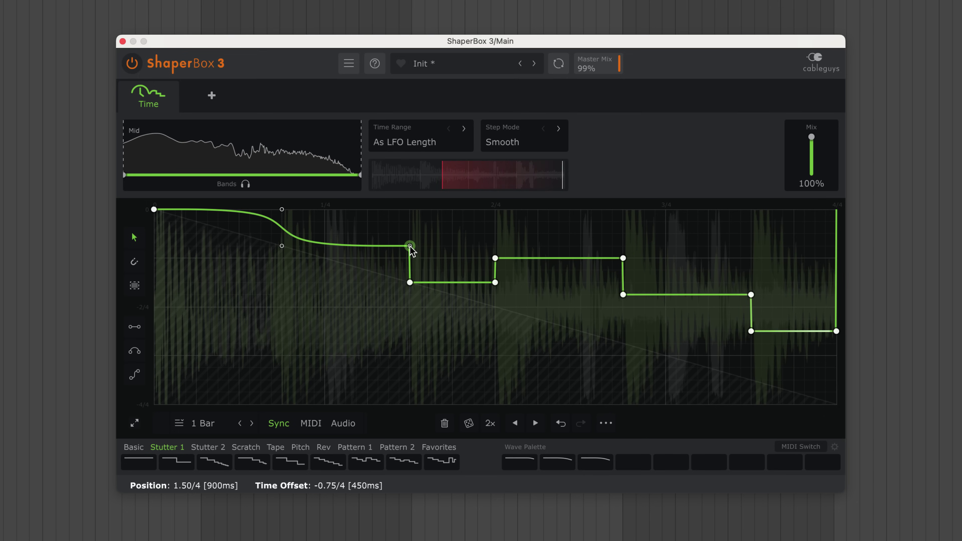
{"action": "left_click_drag", "start_coordinate": [409, 246], "coordinate": [449, 285]}
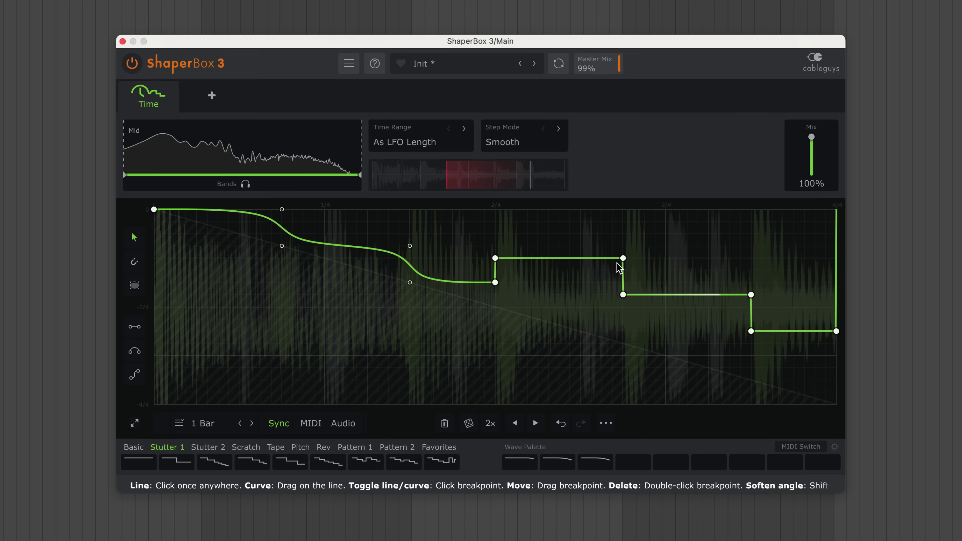
{"action": "left_click_drag", "start_coordinate": [623, 258], "coordinate": [527, 261]}
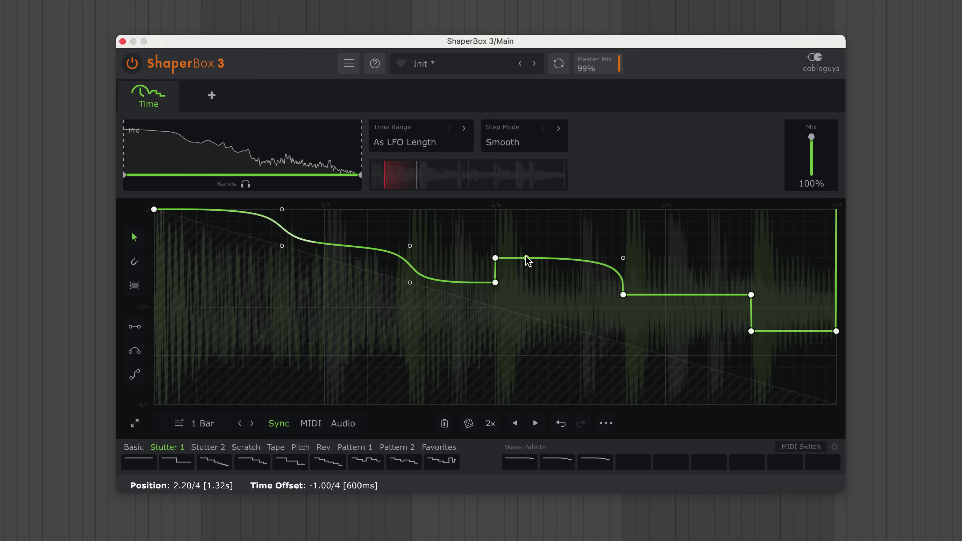
{"action": "left_click", "coordinate": [494, 258]}
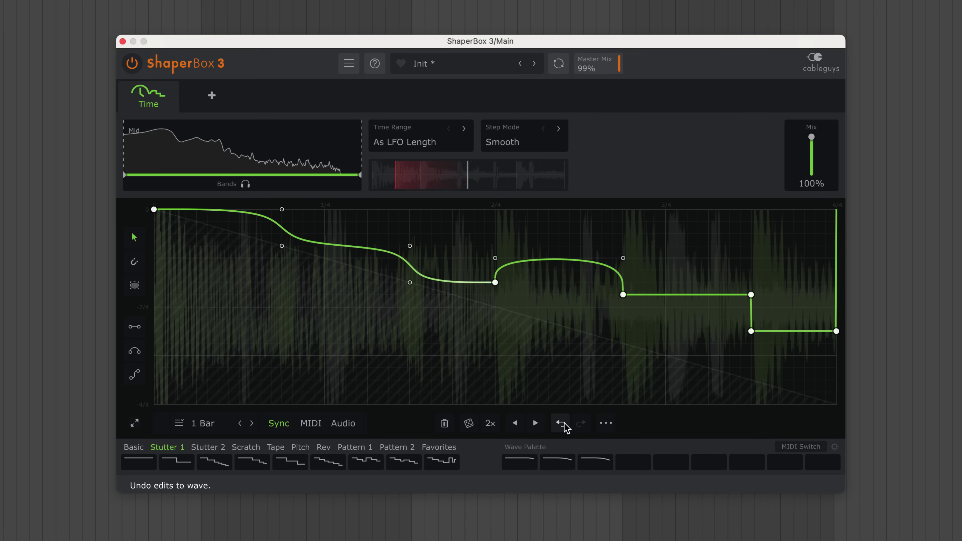
{"action": "left_click", "coordinate": [564, 424]}
Step: Smooth the remaining step corners from 2.75/4 on, then select the last curved section
{"action": "left_click", "coordinate": [623, 295]}
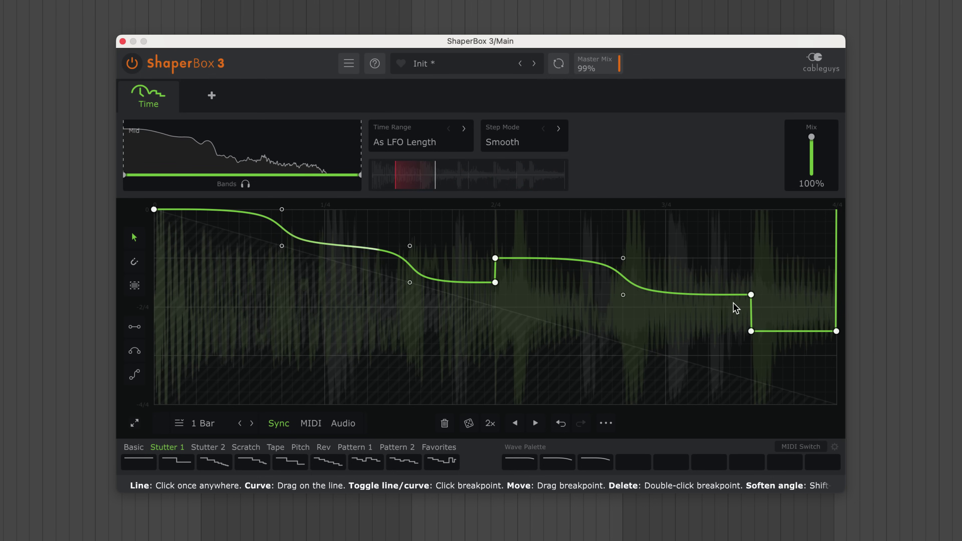
{"action": "left_click", "coordinate": [750, 295]}
{"action": "left_click", "coordinate": [751, 332]}
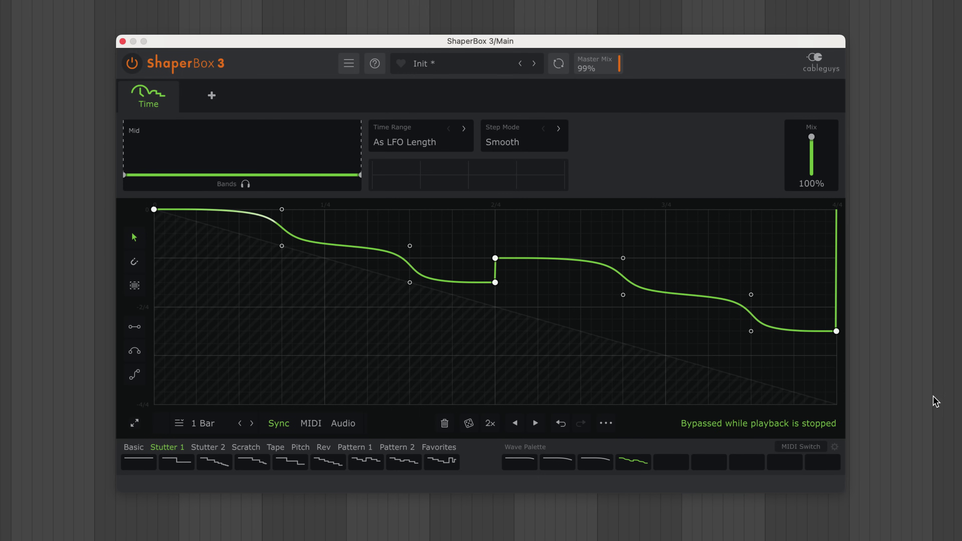
{"action": "key", "text": "space"}
{"action": "left_click_drag", "start_coordinate": [709, 311], "coordinate": [574, 375]}
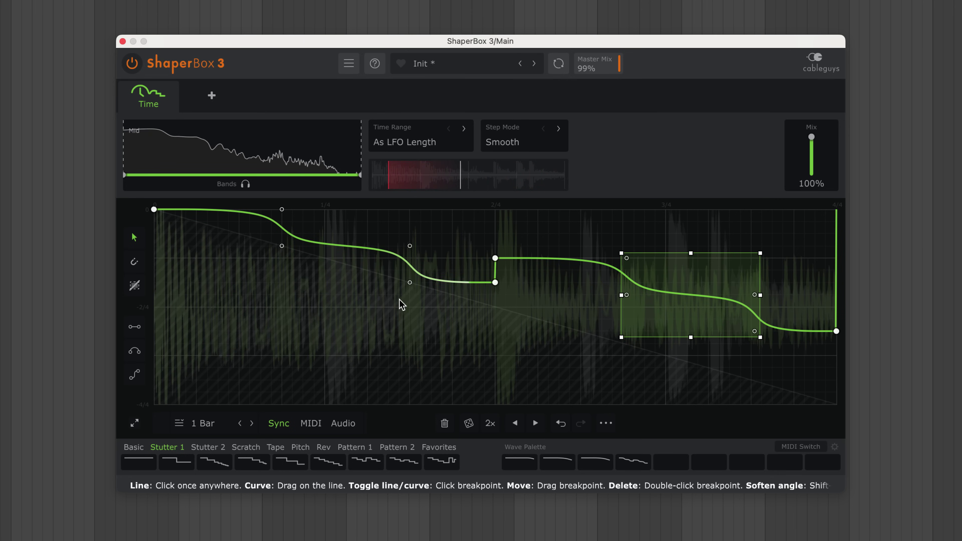
{"action": "left_click_drag", "start_coordinate": [420, 301], "coordinate": [300, 217]}
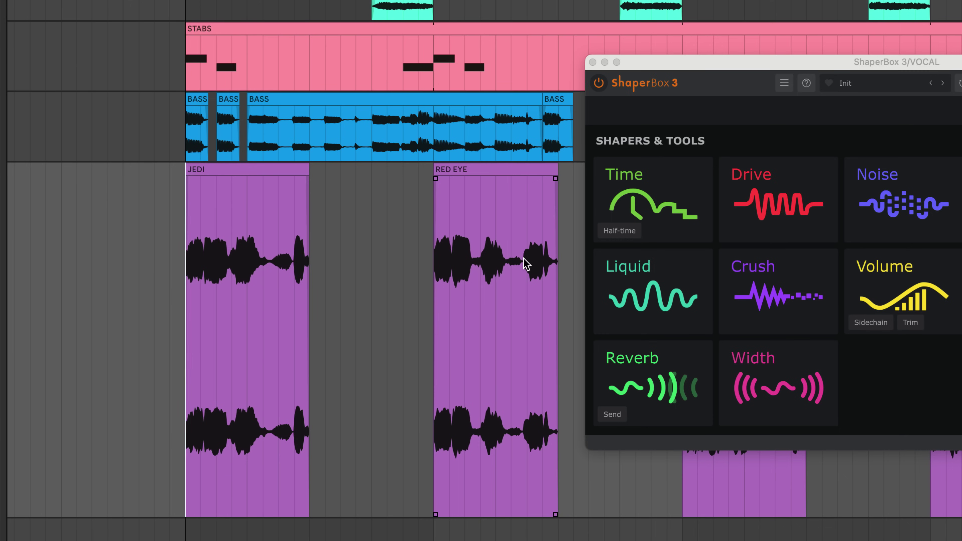
Step: Select the RED EYE and JEDI vocal clips and add a Time shaper
{"action": "left_click", "coordinate": [476, 169]}
{"action": "left_click", "coordinate": [282, 167]}
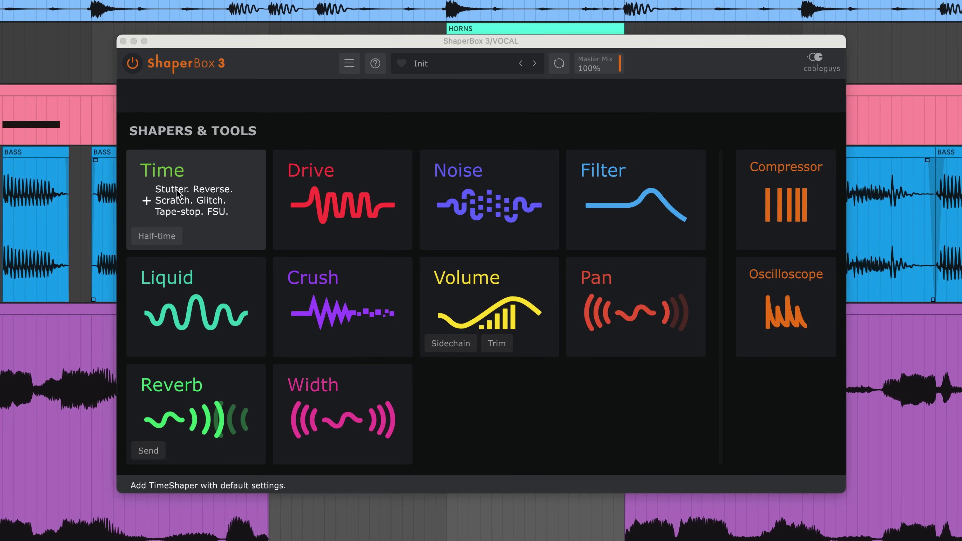
{"action": "left_click", "coordinate": [636, 192]}
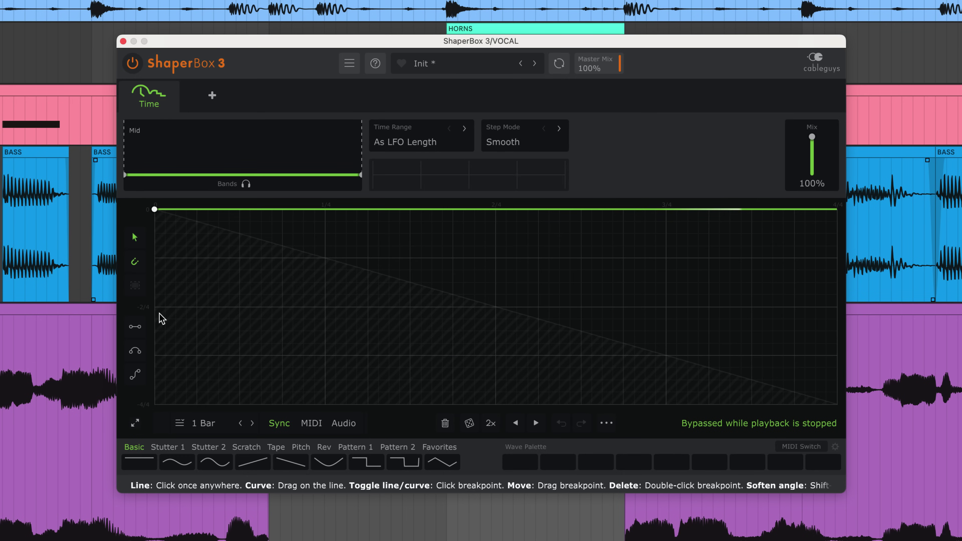
Step: Draw a line step to -2/4 from half bar, then S-curve dips across the first half
{"action": "left_click", "coordinate": [134, 329]}
{"action": "left_click_drag", "start_coordinate": [495, 307], "coordinate": [836, 307]}
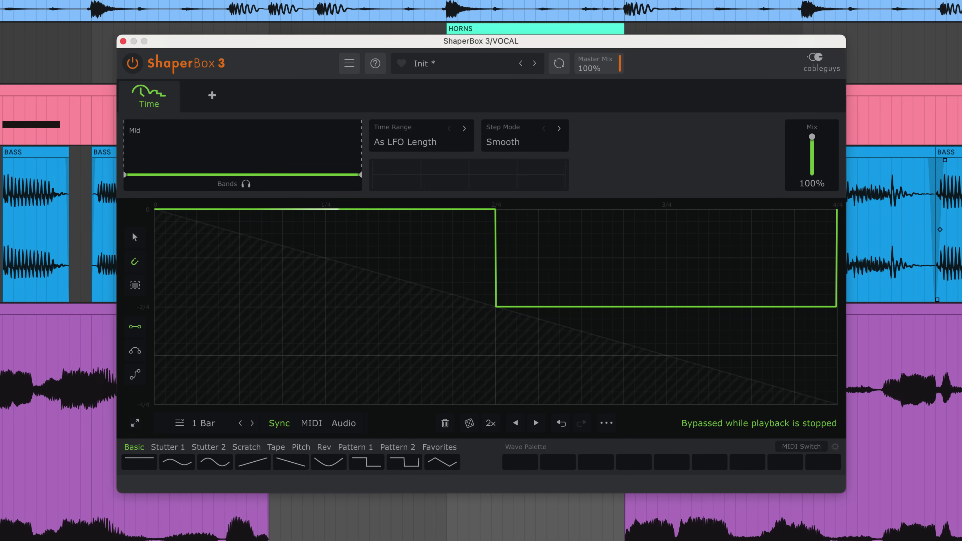
{"action": "key", "text": "space"}
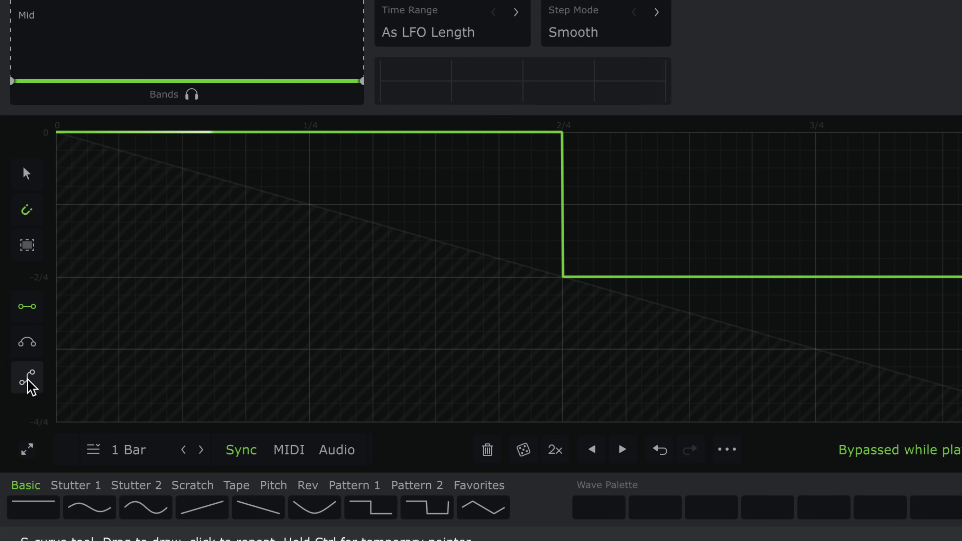
{"action": "left_click", "coordinate": [28, 382]}
{"action": "mouse_move", "coordinate": [606, 265]}
{"action": "left_mouse_down"}
{"action": "mouse_move", "coordinate": [109, 289]}
{"action": "mouse_move", "coordinate": [55, 132]}
{"action": "mouse_move", "coordinate": [436, 133]}
{"action": "left_mouse_up"}
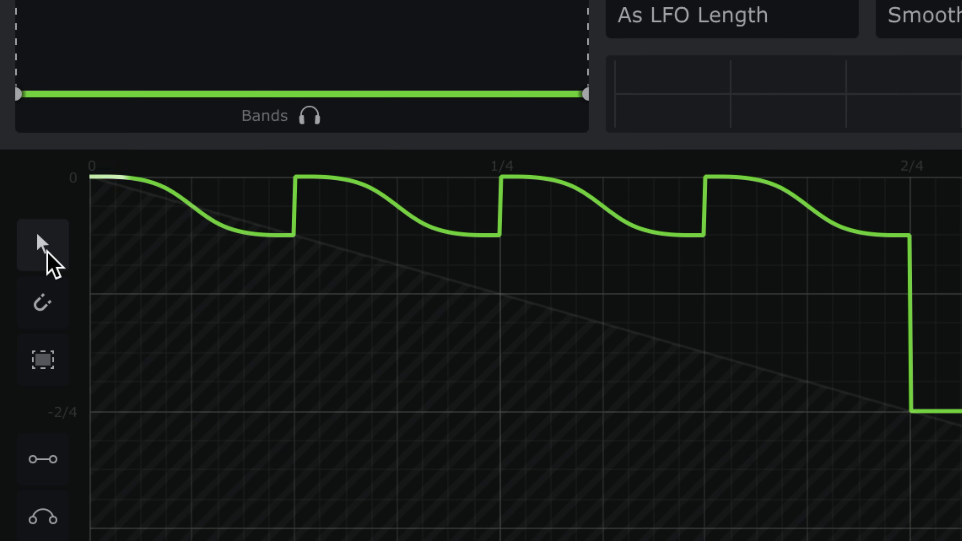
Step: Reshape the handles of the four S-curve dips and play back the result
{"action": "left_click", "coordinate": [28, 172]}
{"action": "left_click_drag", "start_coordinate": [166, 177], "coordinate": [182, 176]}
{"action": "left_click_drag", "start_coordinate": [217, 236], "coordinate": [229, 236]}
{"action": "left_click_drag", "start_coordinate": [371, 176], "coordinate": [381, 176]}
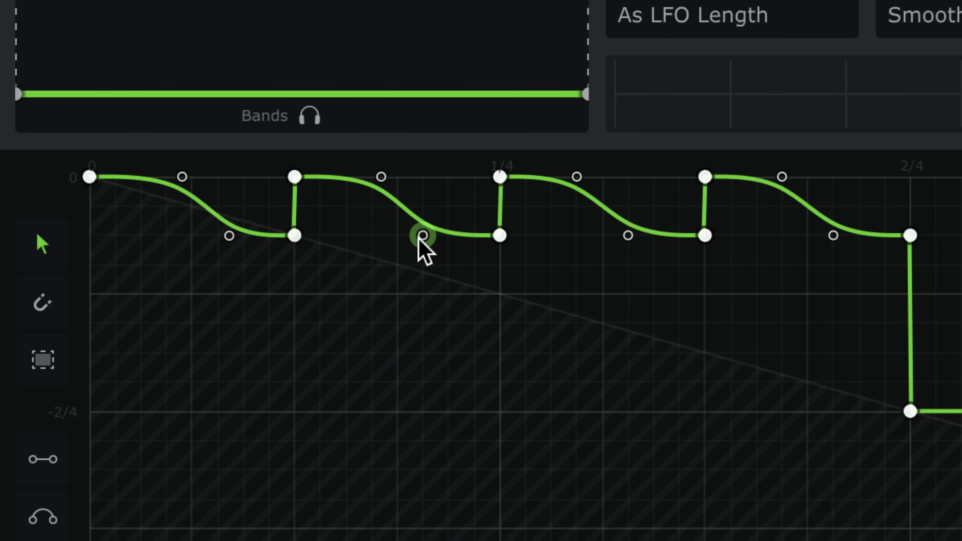
{"action": "left_click_drag", "start_coordinate": [577, 176], "coordinate": [585, 177]}
{"action": "left_click_drag", "start_coordinate": [628, 236], "coordinate": [632, 235]}
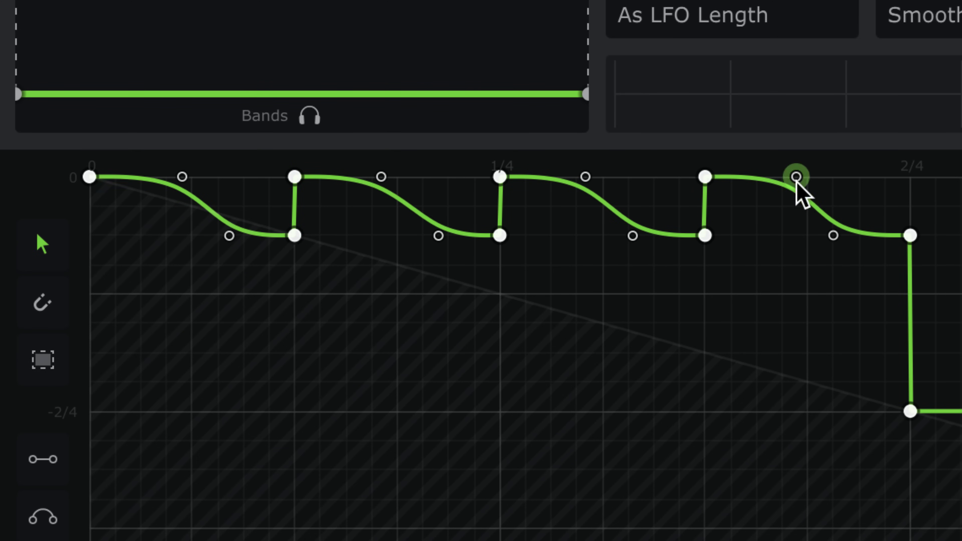
{"action": "left_click_drag", "start_coordinate": [832, 235], "coordinate": [843, 236]}
{"action": "key", "text": "space"}
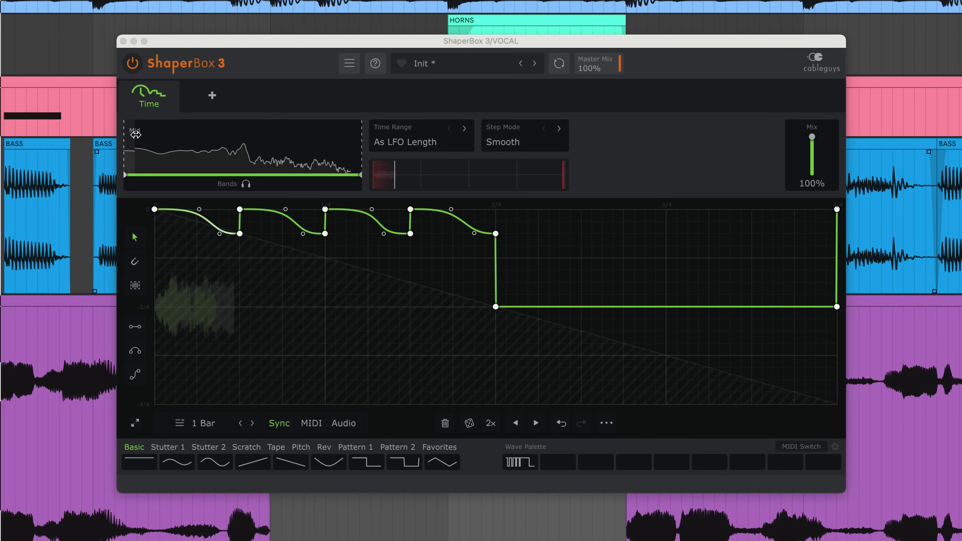
Step: Add a Volume shaper and draw four silent -Inf chops across the bar
{"action": "left_click", "coordinate": [212, 95]}
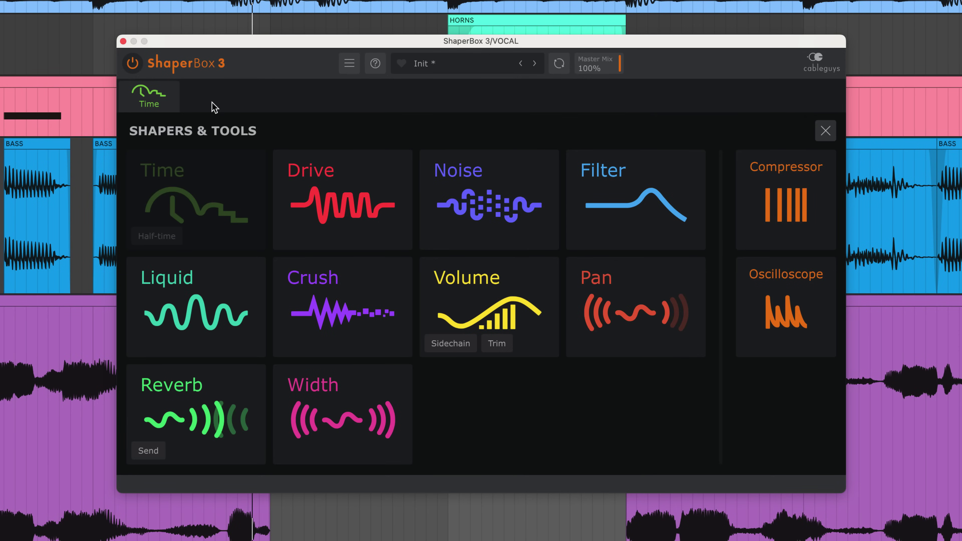
{"action": "left_click", "coordinate": [508, 283]}
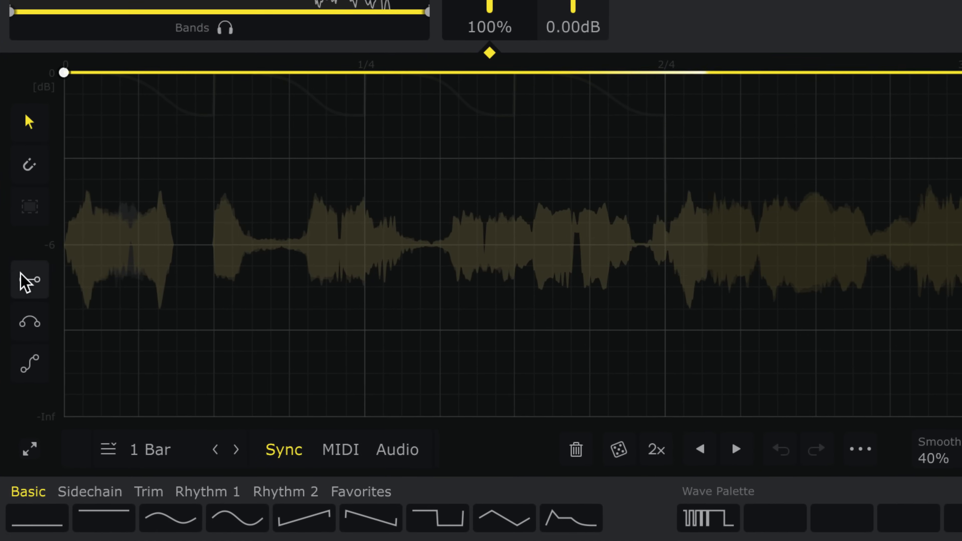
{"action": "left_click", "coordinate": [261, 335]}
{"action": "left_click", "coordinate": [140, 417]}
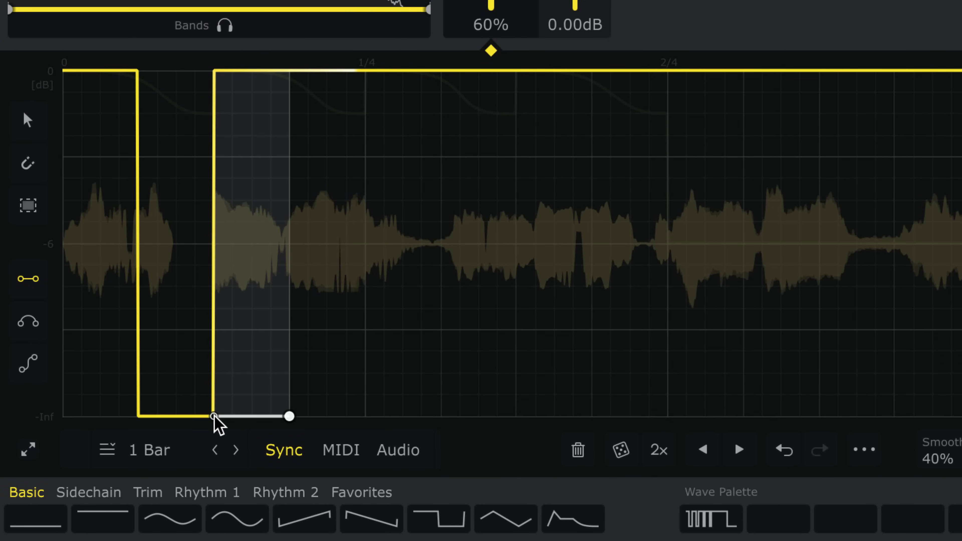
{"action": "mouse_move", "coordinate": [331, 416]}
{"action": "left_mouse_down"}
{"action": "mouse_move", "coordinate": [382, 417]}
{"action": "mouse_move", "coordinate": [365, 416]}
{"action": "left_mouse_up"}
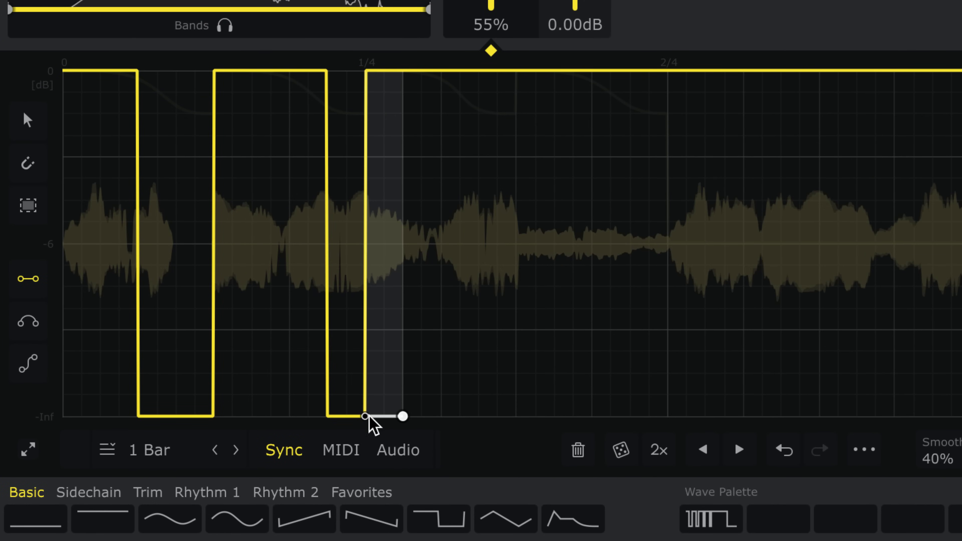
{"action": "left_click", "coordinate": [478, 417]}
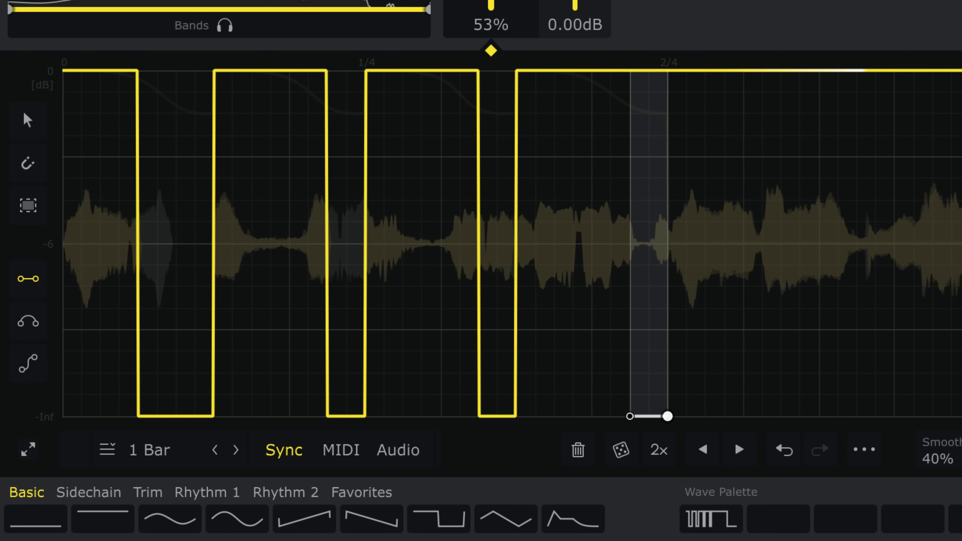
{"action": "left_click", "coordinate": [648, 416]}
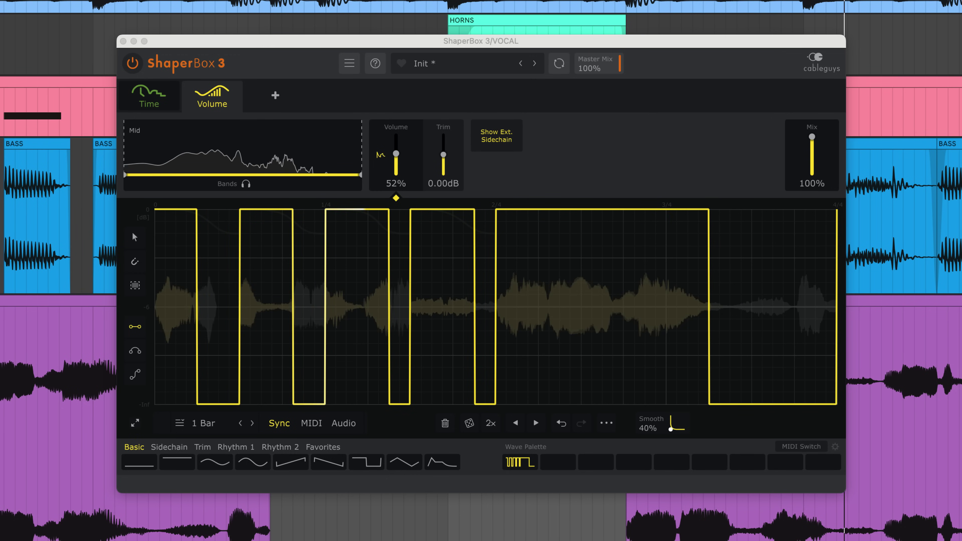
{"action": "left_click", "coordinate": [146, 100]}
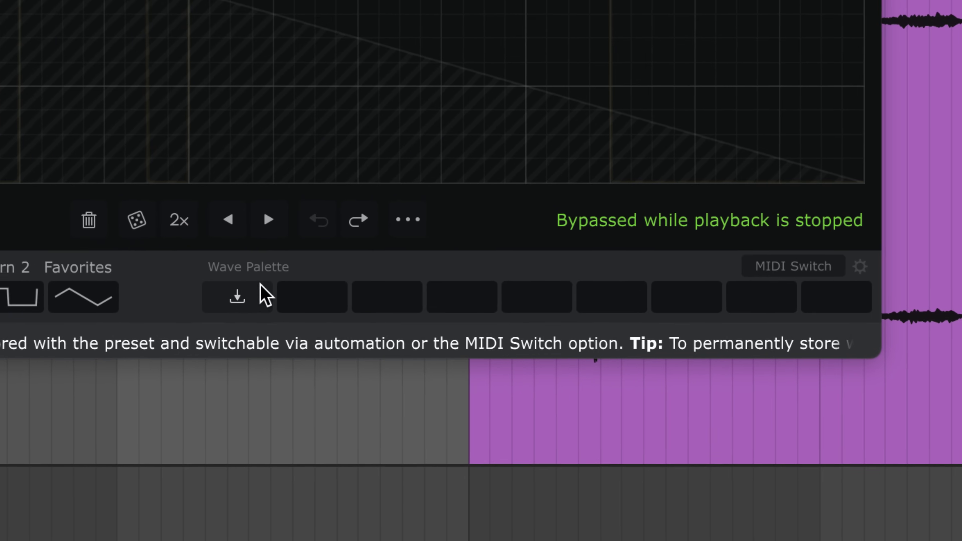
Step: Store the current Time curve and two tweaked variations in Wave Palette slots 1–3
{"action": "left_click", "coordinate": [262, 289]}
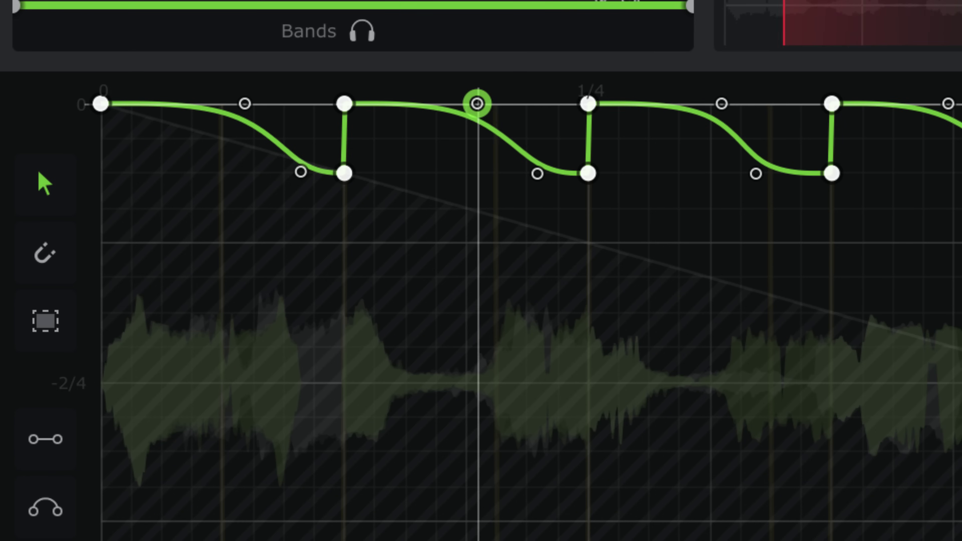
{"action": "left_click_drag", "start_coordinate": [477, 103], "coordinate": [491, 102]}
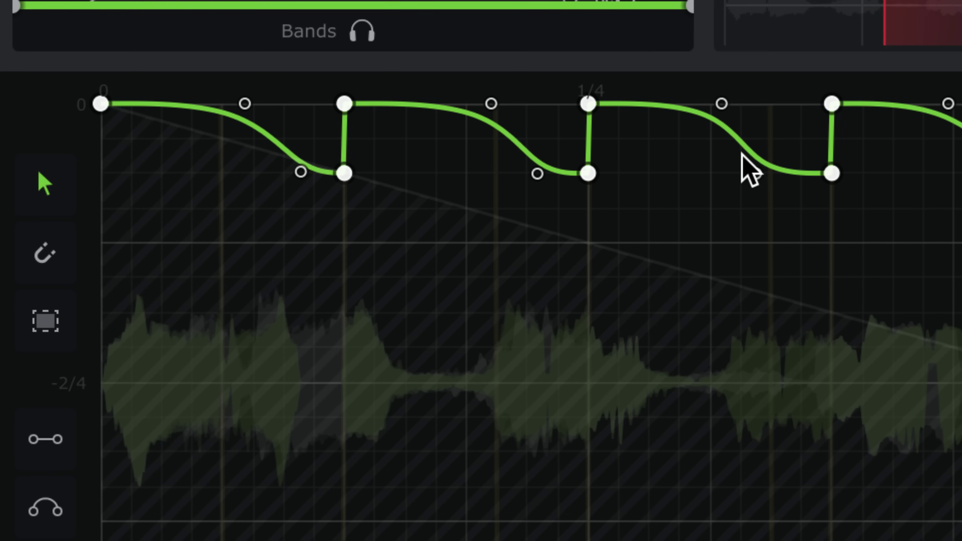
{"action": "mouse_move", "coordinate": [305, 269]}
{"action": "left_click", "coordinate": [305, 269]}
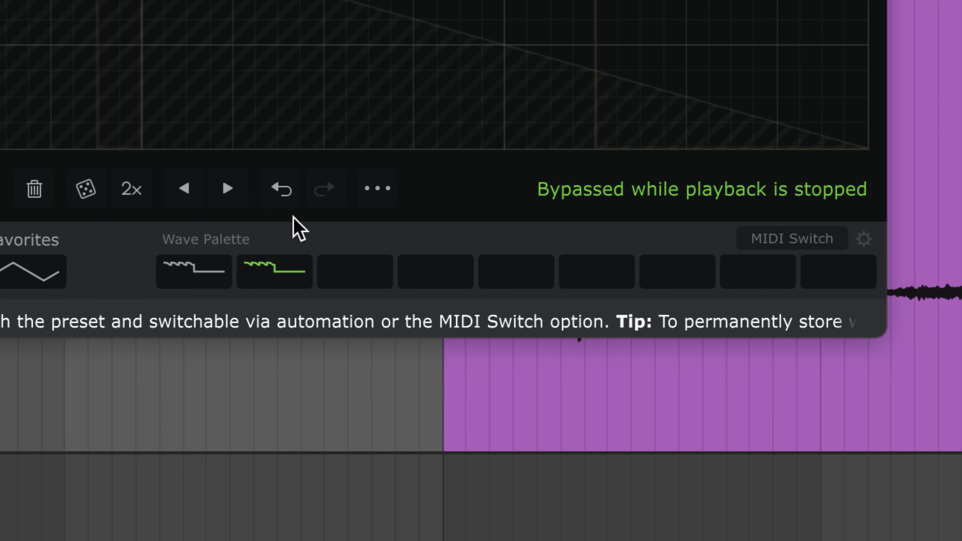
{"action": "left_click_drag", "start_coordinate": [230, 102], "coordinate": [208, 114]}
{"action": "left_click_drag", "start_coordinate": [300, 170], "coordinate": [292, 169]}
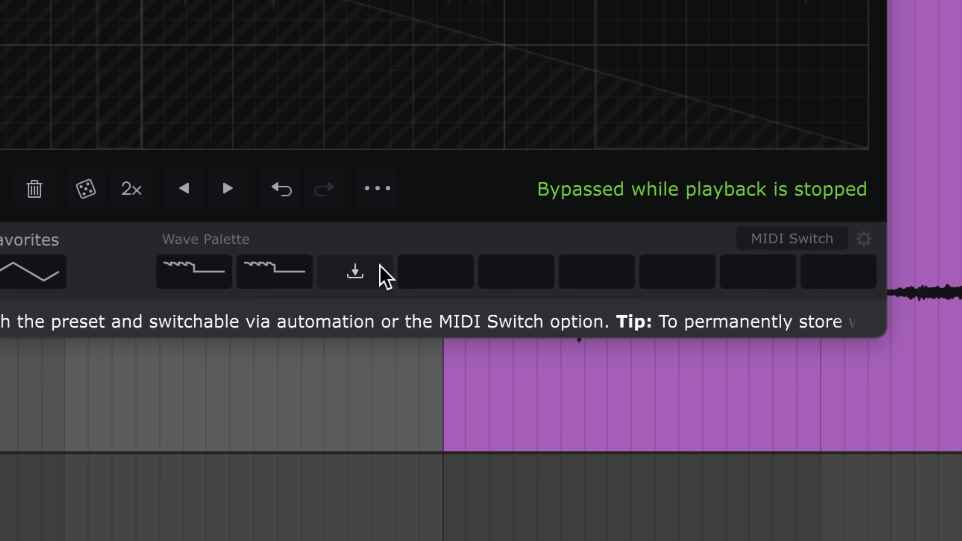
{"action": "left_click", "coordinate": [377, 269]}
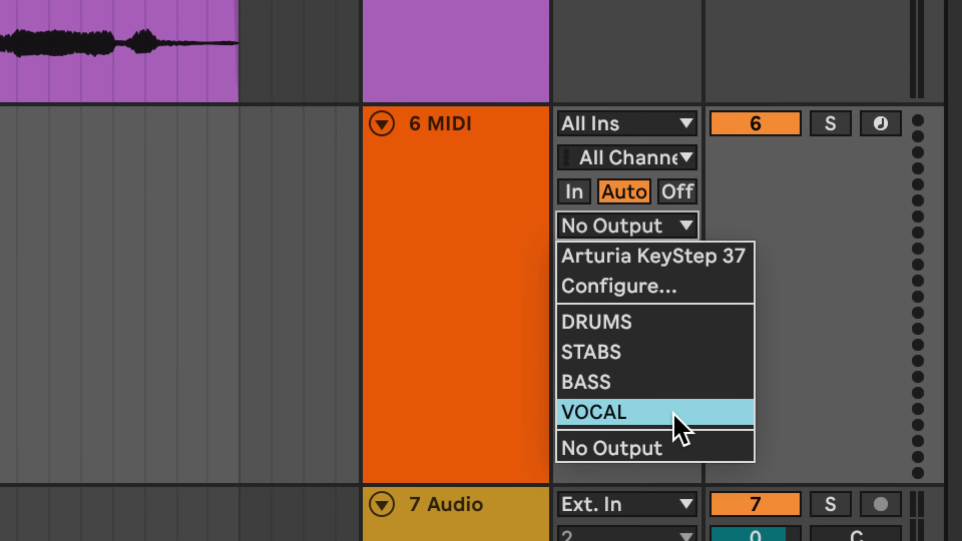
Step: Route the MIDI track's output to VOCAL, enable MIDI Switch, and play to hear curves switch
{"action": "left_click", "coordinate": [674, 414]}
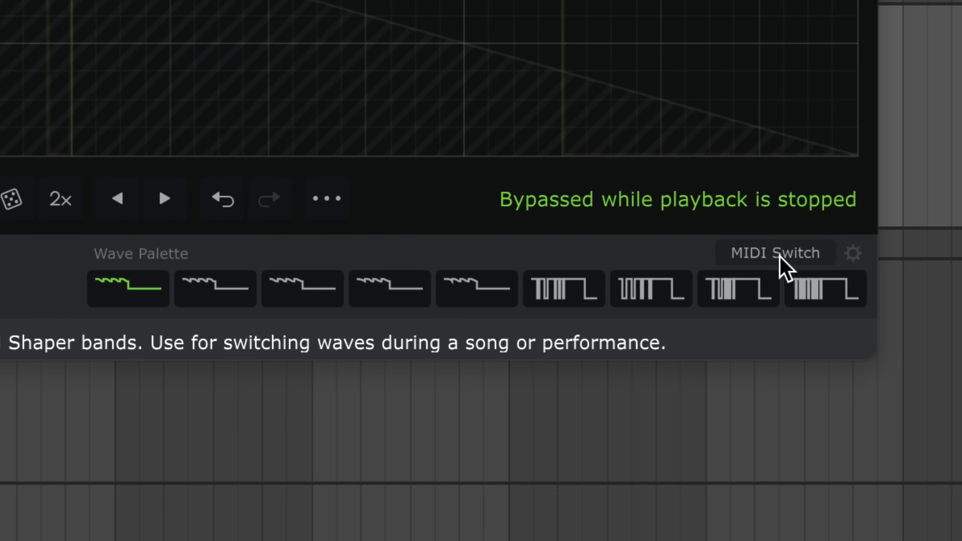
{"action": "left_click", "coordinate": [793, 459]}
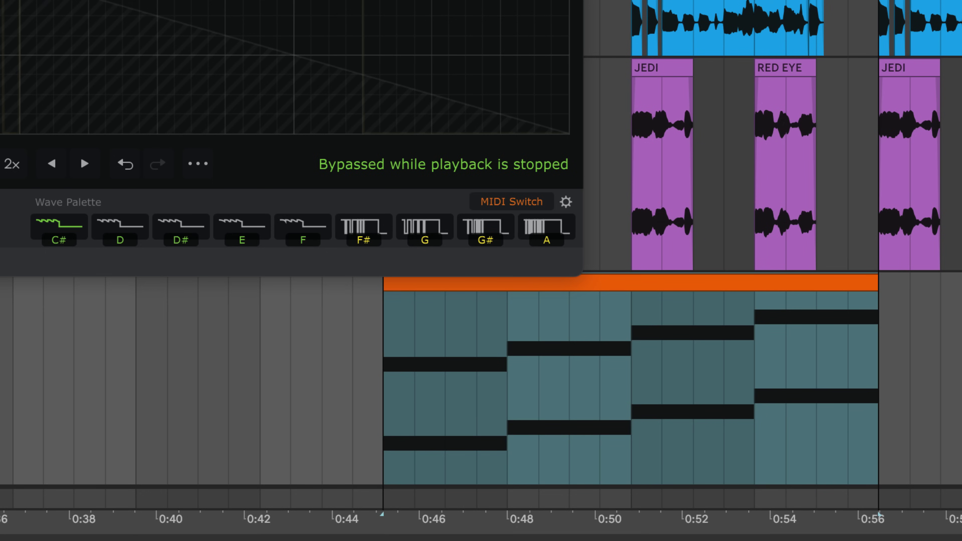
{"action": "key", "text": "space"}
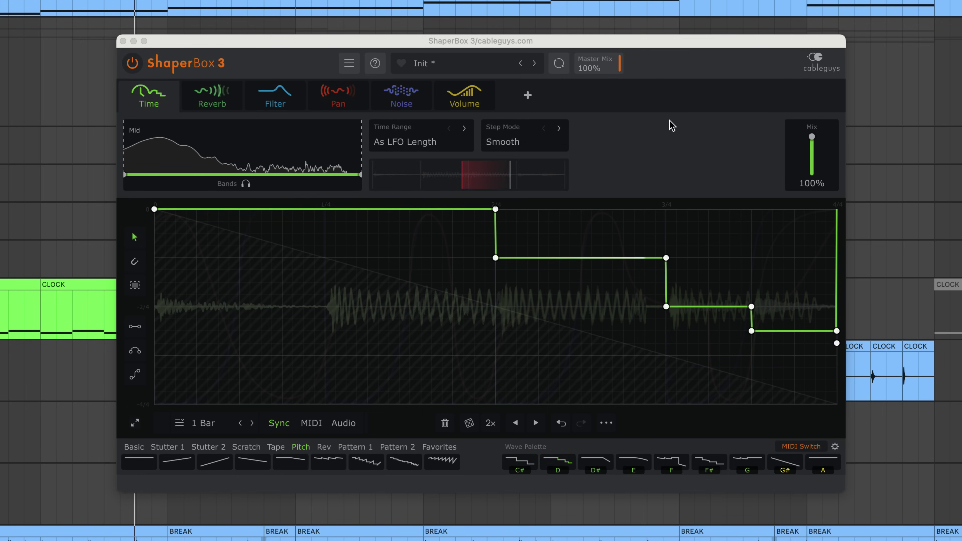
Step: Review the Volume, Noise, Filter and Reverb curves, then split a Low band off the Time shaper
{"action": "left_click", "coordinate": [485, 110]}
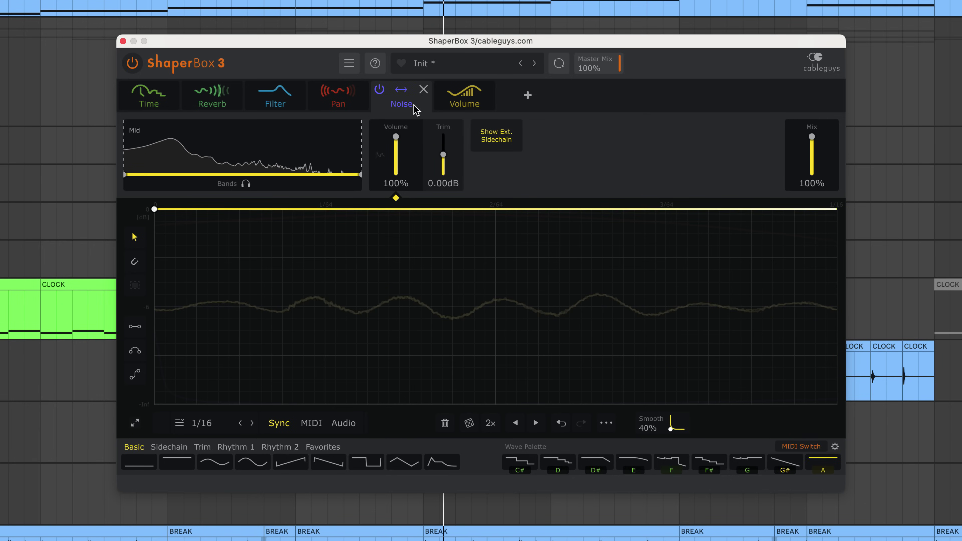
{"action": "left_click", "coordinate": [401, 109]}
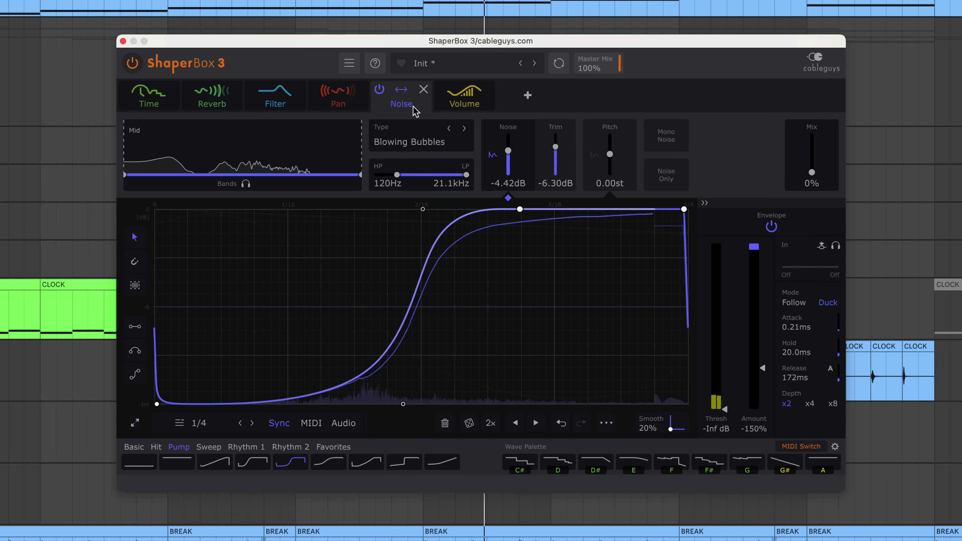
{"action": "left_click", "coordinate": [290, 111]}
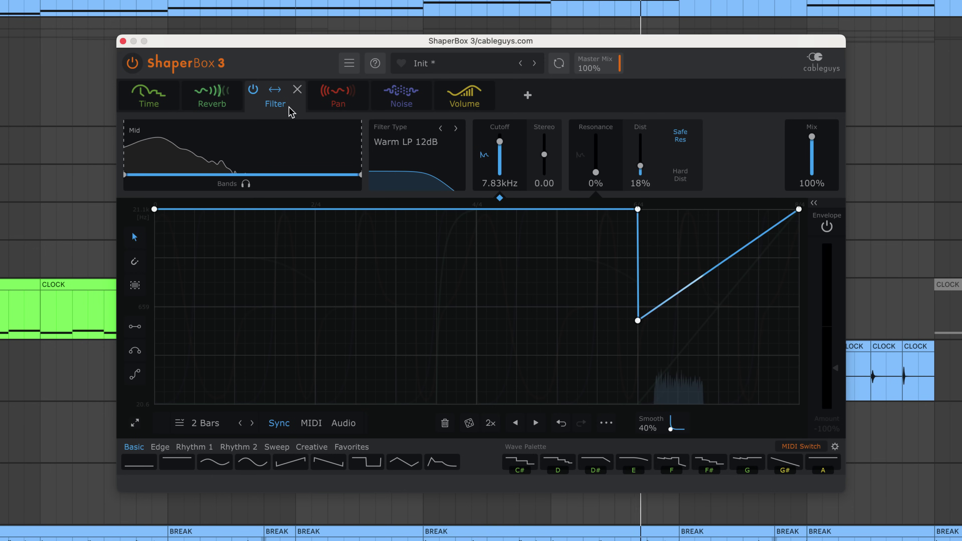
{"action": "left_click", "coordinate": [229, 110]}
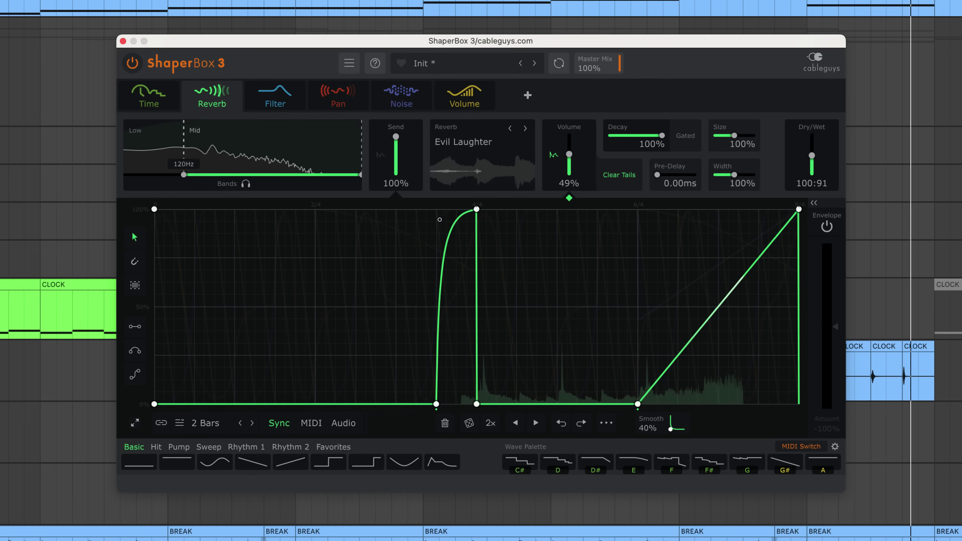
{"action": "left_click", "coordinate": [149, 98]}
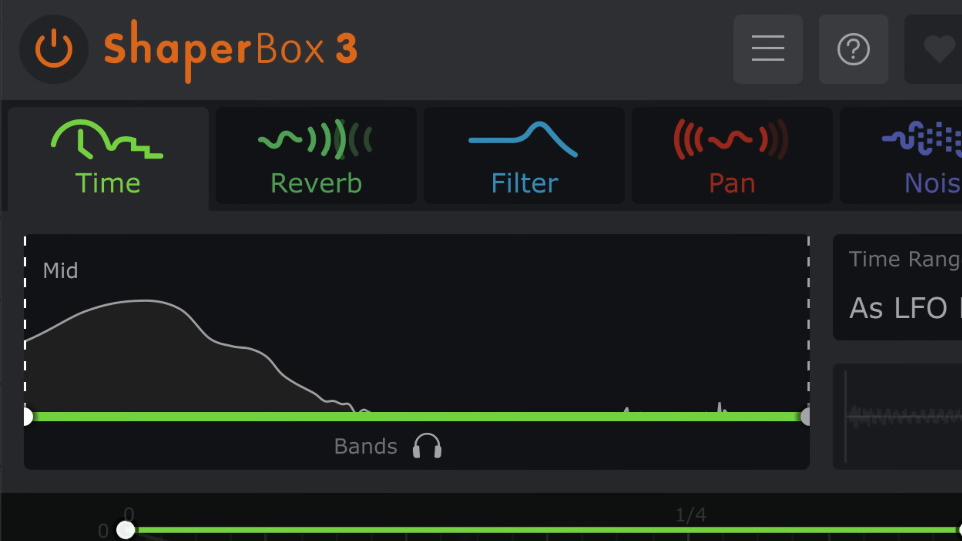
{"action": "left_click_drag", "start_coordinate": [28, 417], "coordinate": [254, 417]}
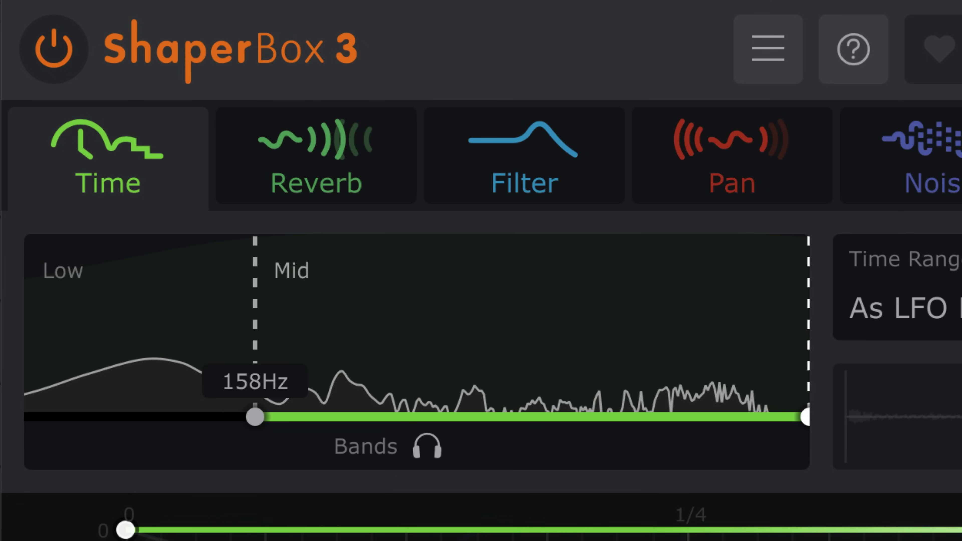
Step: Split off a High band so the Time shaper's Mid band spans 295Hz to 3.85kHz
{"action": "left_click_drag", "start_coordinate": [805, 417], "coordinate": [546, 417]}
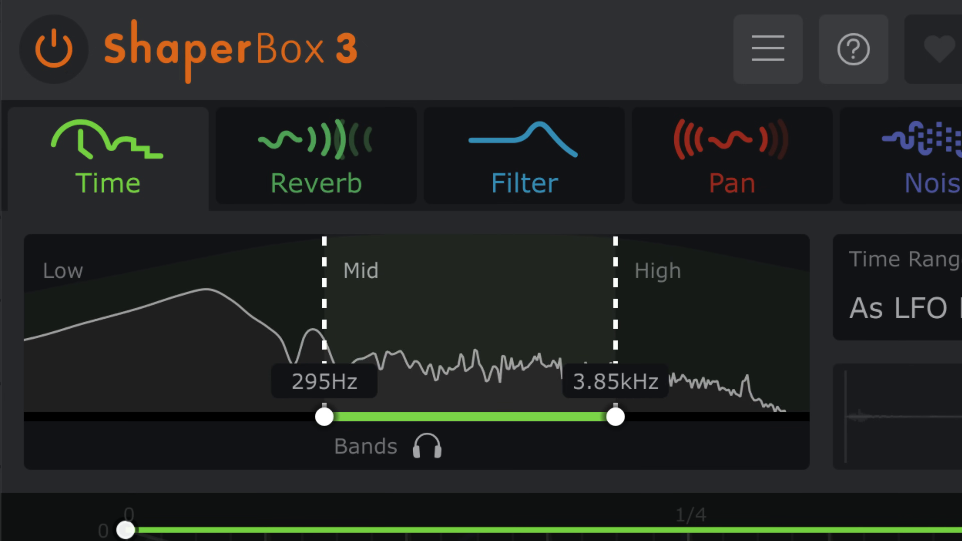